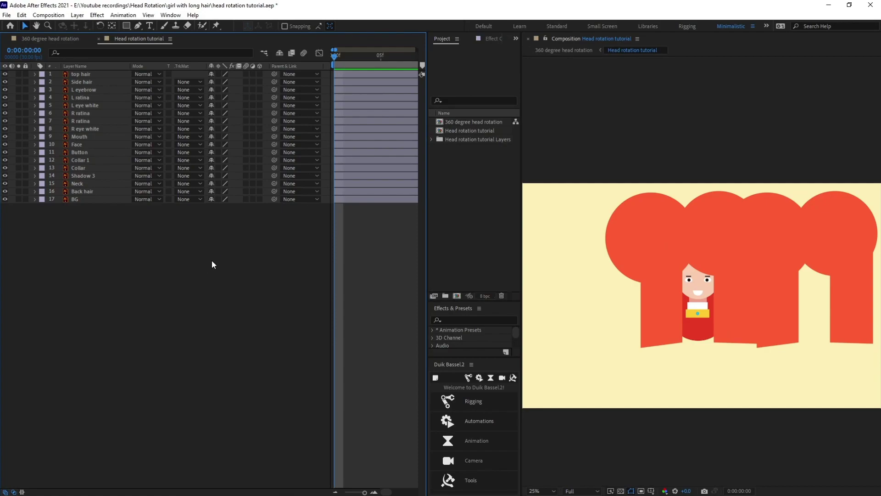
# Step: Apply the Set Matte effect to the top hair and Side hair layers, taking the matte from the Back hair layer
pyautogui.click(87, 76)
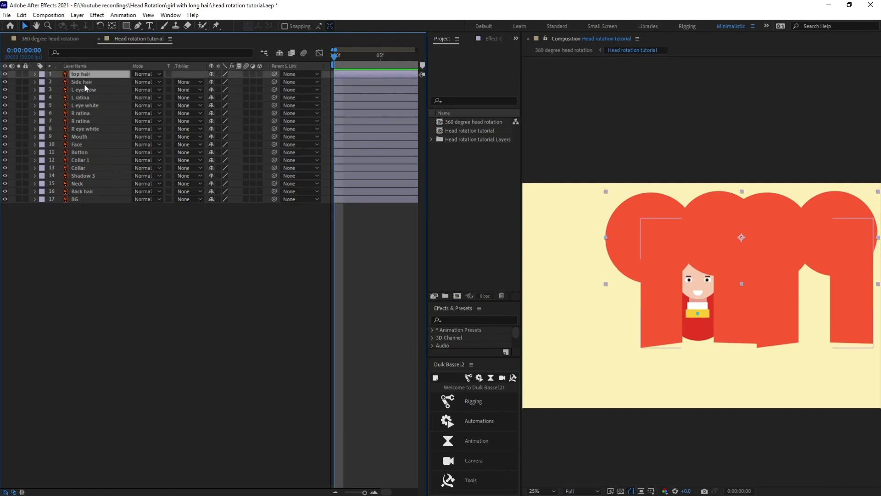
pyautogui.keyDown('shift'); pyautogui.click(85, 83); pyautogui.keyUp('shift')
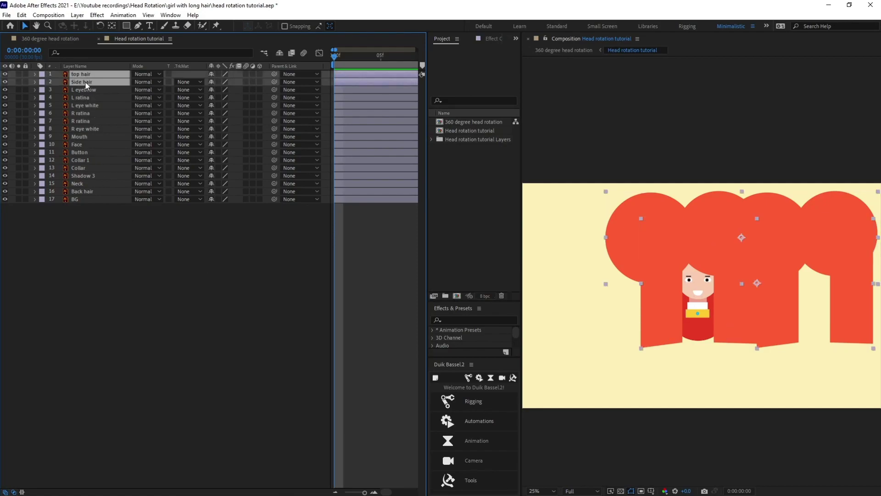
pyautogui.click(455, 320)
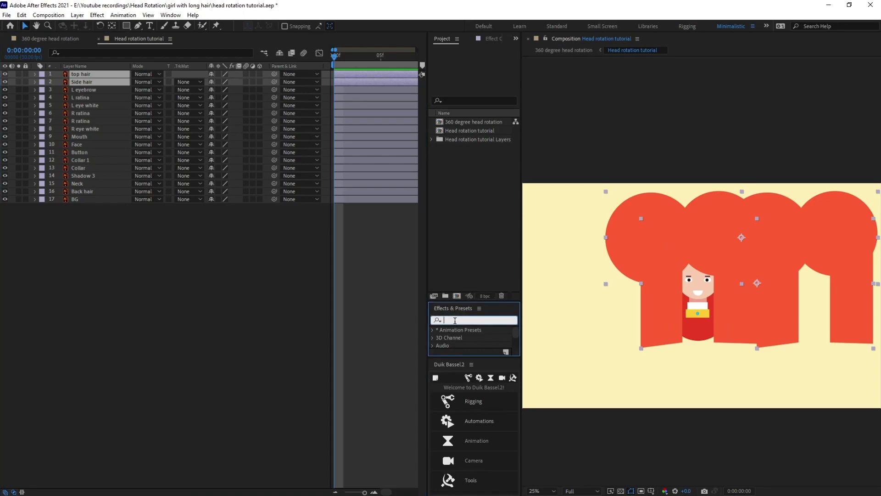
pyautogui.write('set matte')
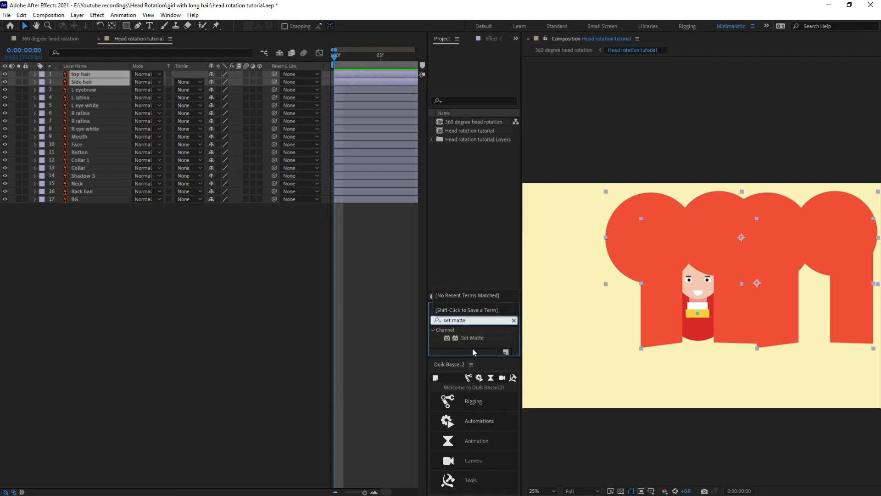
pyautogui.doubleClick(473, 338)
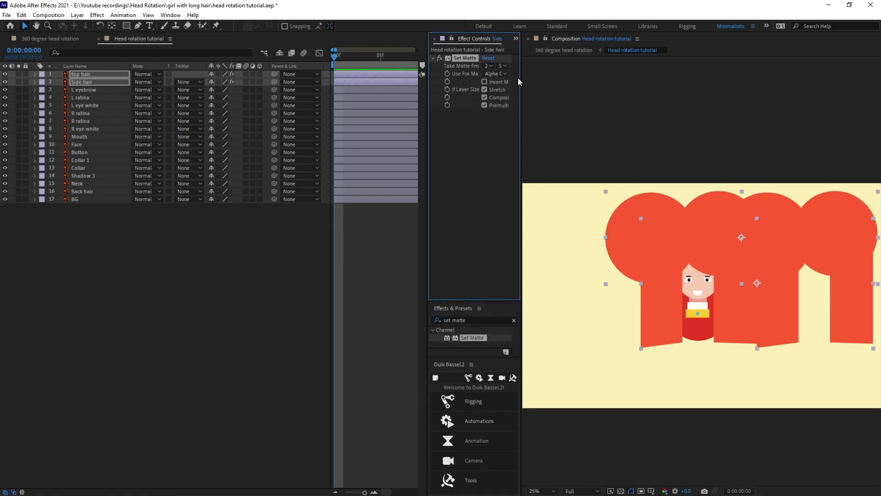
pyautogui.moveTo(521, 78); pyautogui.dragTo(607, 75)
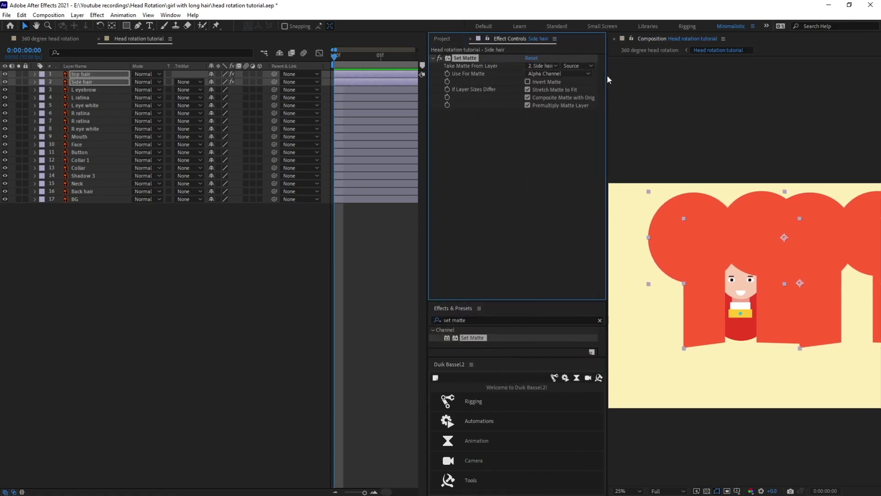
pyautogui.click(537, 66)
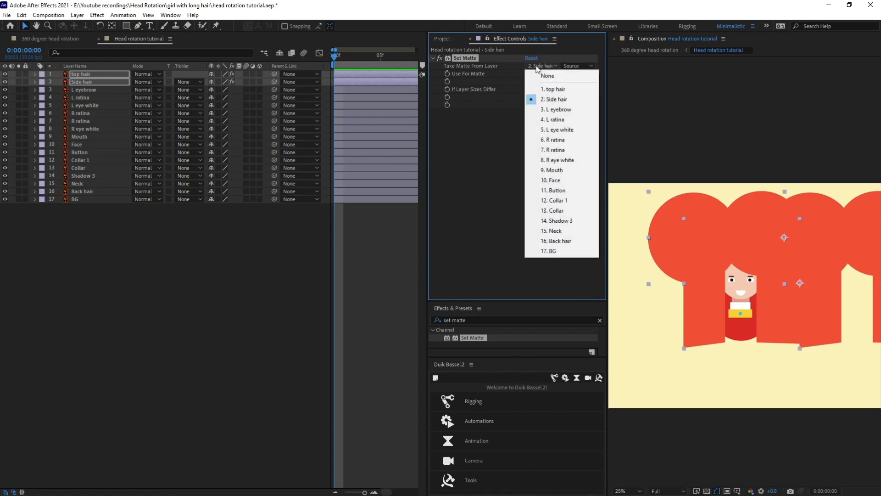
pyautogui.click(561, 241)
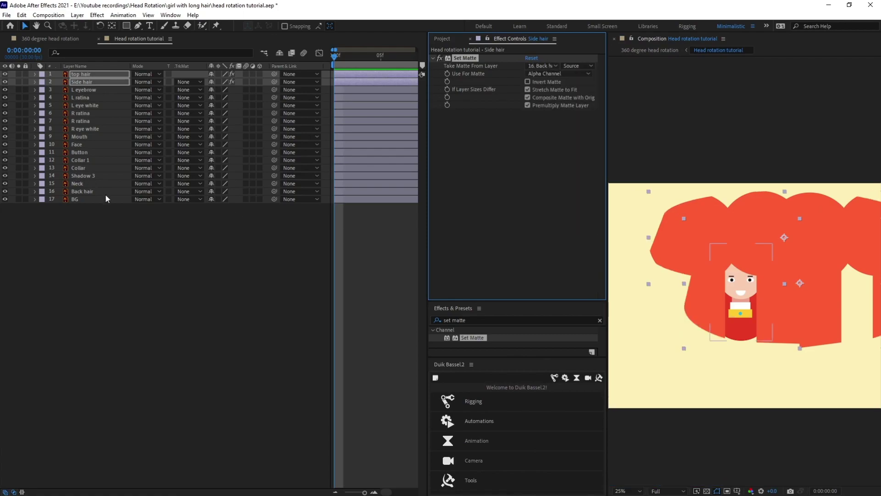
# Step: Enable continuous rasterization on the top hair, Side hair and Back hair layers
pyautogui.click(219, 82)
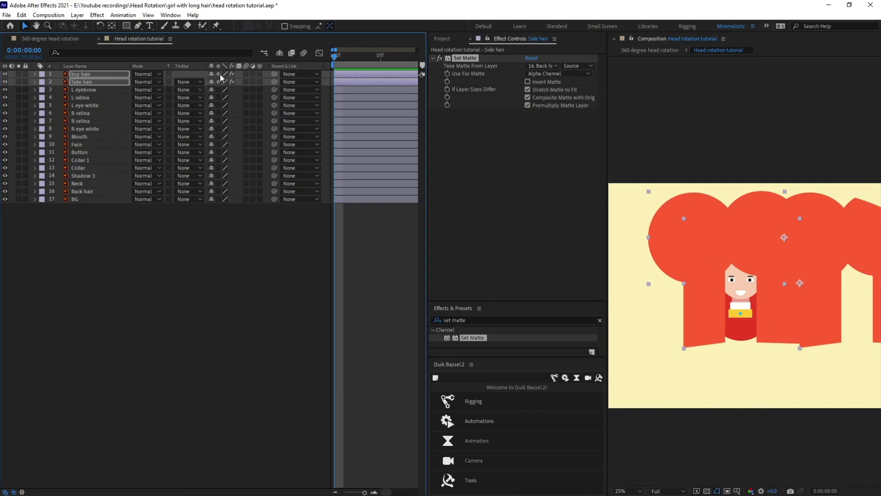
pyautogui.click(252, 234)
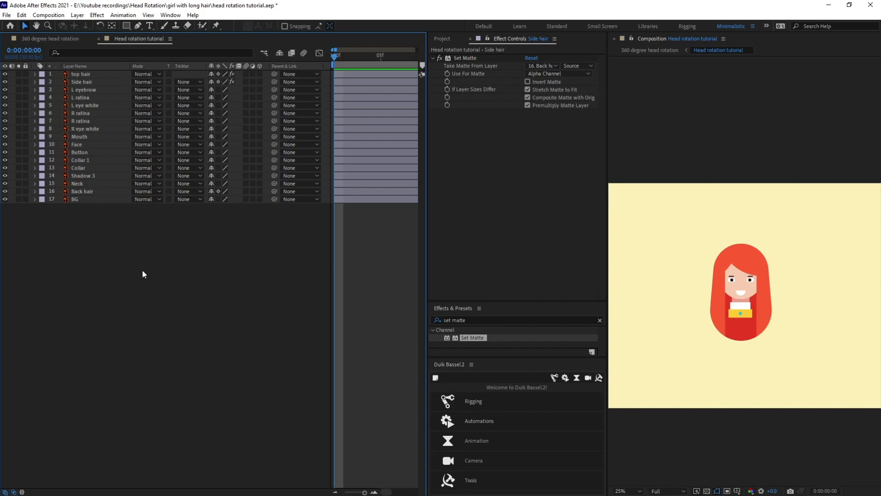
pyautogui.click(377, 225)
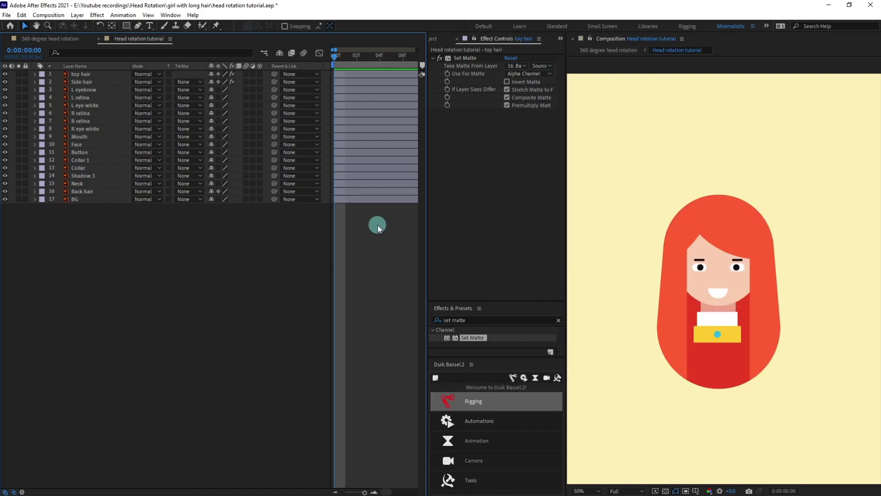
# Step: Parent the Side hair layer to top hair and add a Position keyframe to top hair at frame 0
pyautogui.click(90, 82)
pyautogui.click(115, 82)
pyautogui.moveTo(271, 86); pyautogui.dragTo(103, 73)
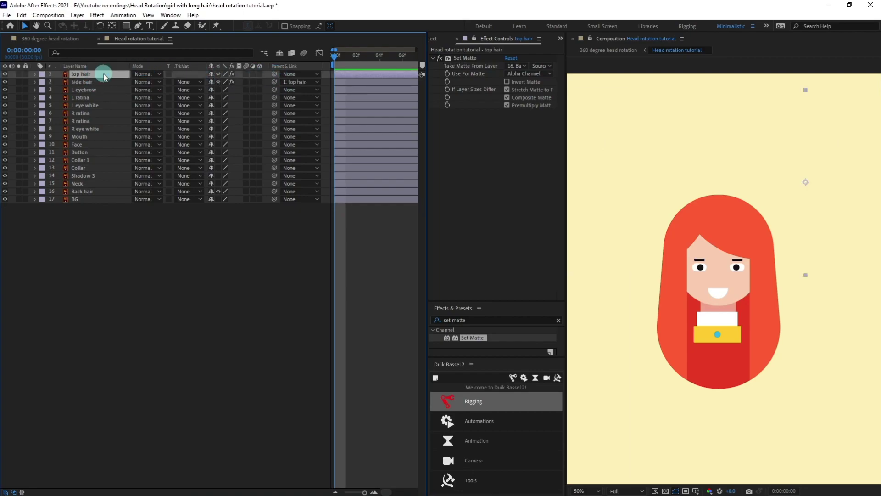
pyautogui.press('p')
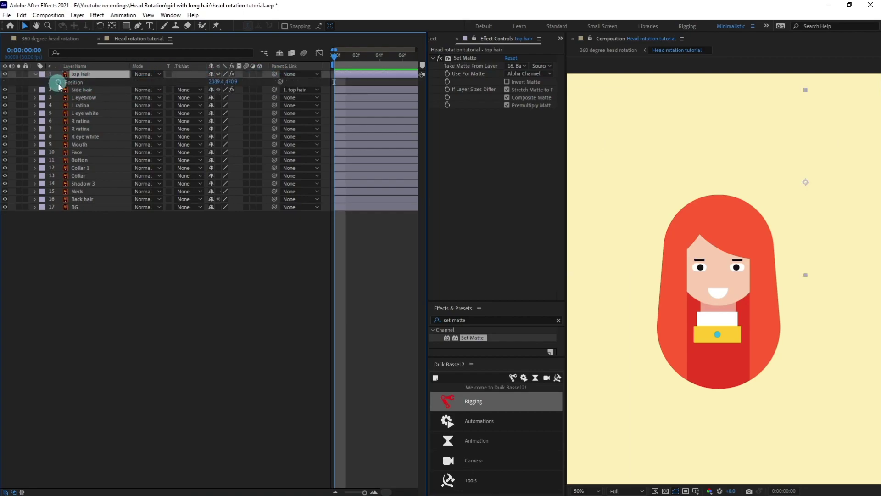
pyautogui.click(58, 83)
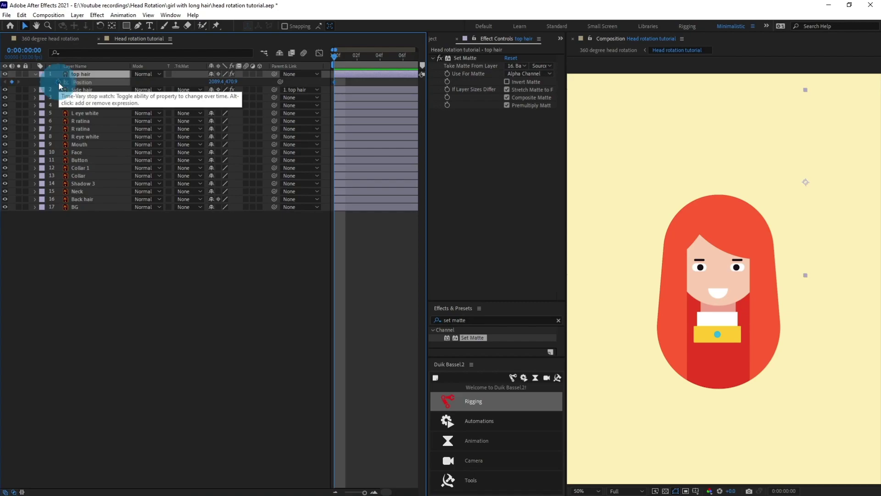
# Step: Advance the current time by 6 frames, show the rulers and place a vertical guide through the peak of the hair parting
pyautogui.click(33, 50)
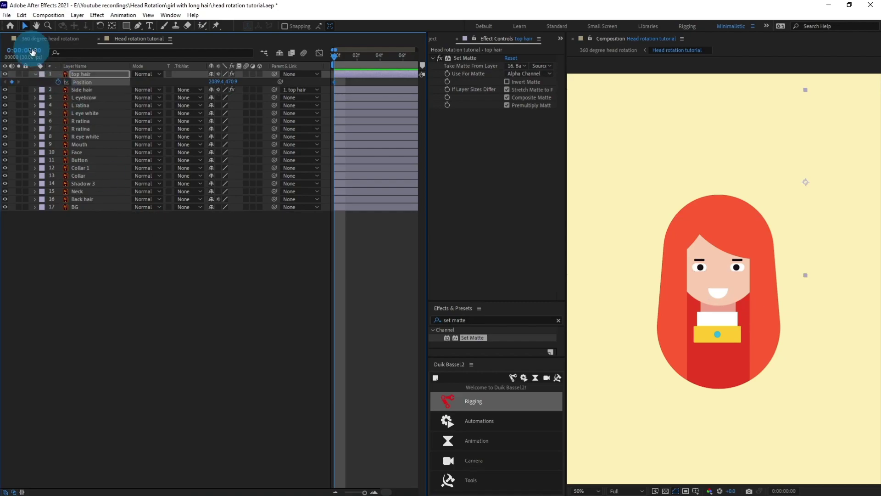
pyautogui.write('+')
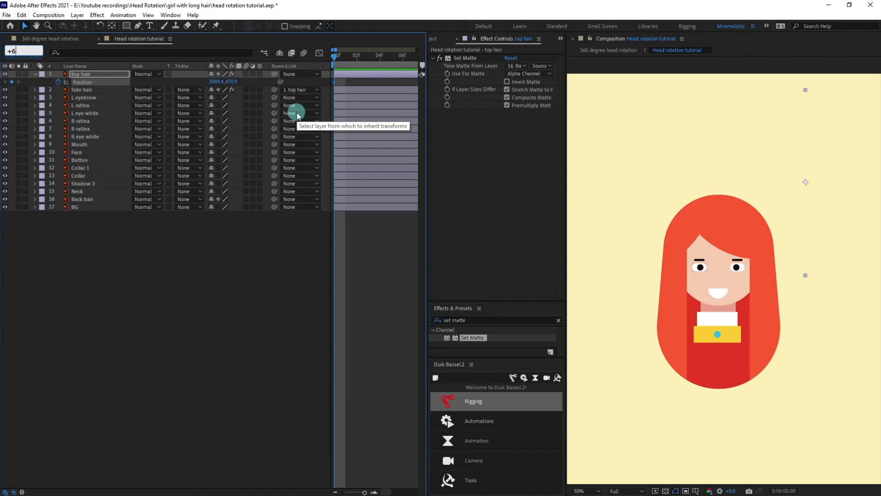
pyautogui.write('6')
pyautogui.press('Return')
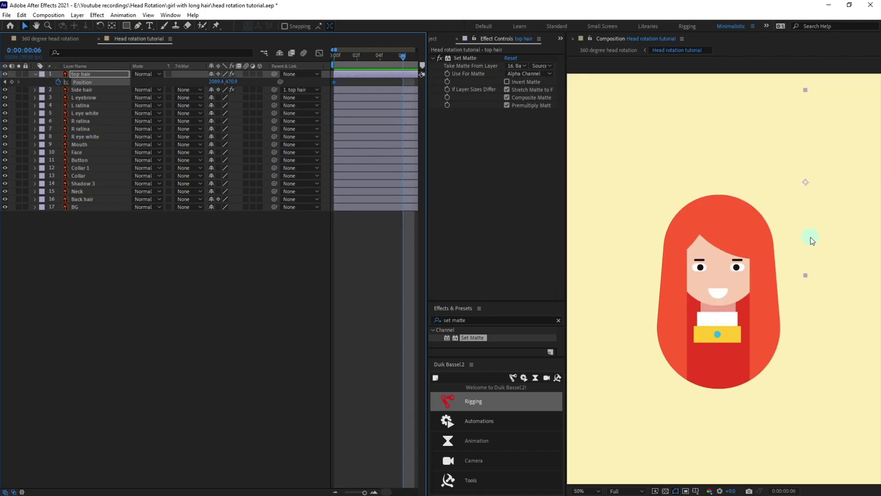
pyautogui.hotkey('ctrl', 'r')
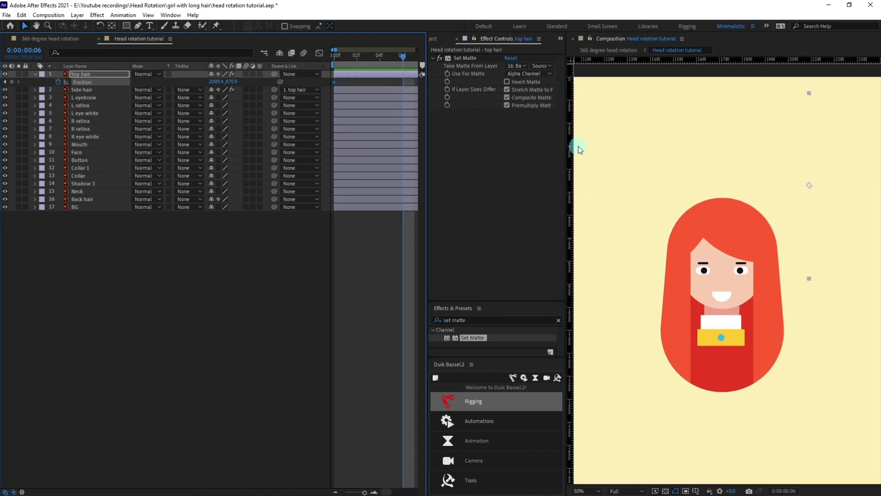
pyautogui.moveTo(571, 138); pyautogui.dragTo(703, 159)
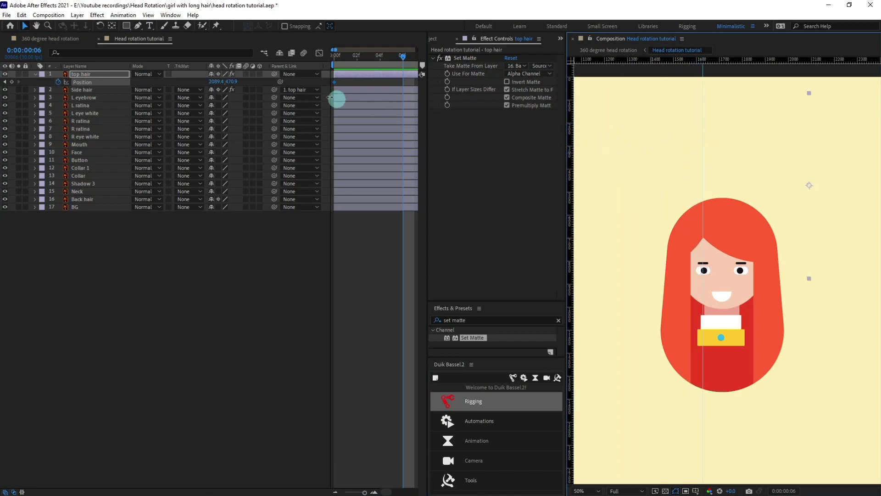
# Step: Keyframe top hair at frame 6, shifting it horizontally to about X 1076 so its repeated parting peak lines up with the guide
pyautogui.click(98, 74)
pyautogui.moveTo(774, 248); pyautogui.dragTo(597, 252)
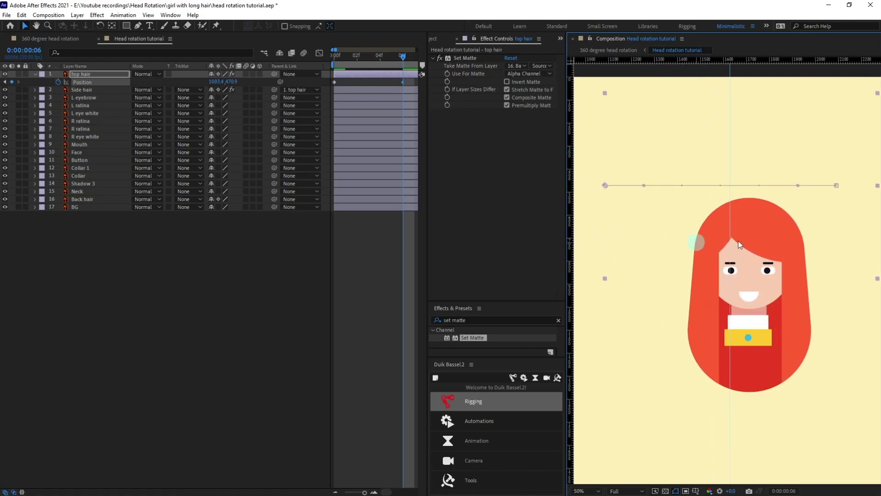
pyautogui.scroll(3, 758, 241)
pyautogui.scroll(2, 761, 229)
pyautogui.moveTo(768, 230); pyautogui.dragTo(766, 232)
pyautogui.press('Left')
pyautogui.press('Left')
pyautogui.press('Left')
pyautogui.press('Left')
pyautogui.press('Left')
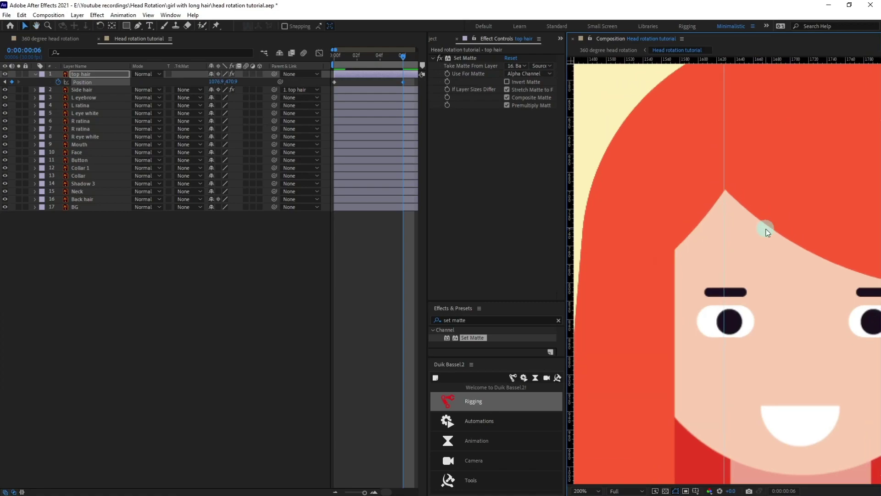
pyautogui.scroll(-4, 766, 231)
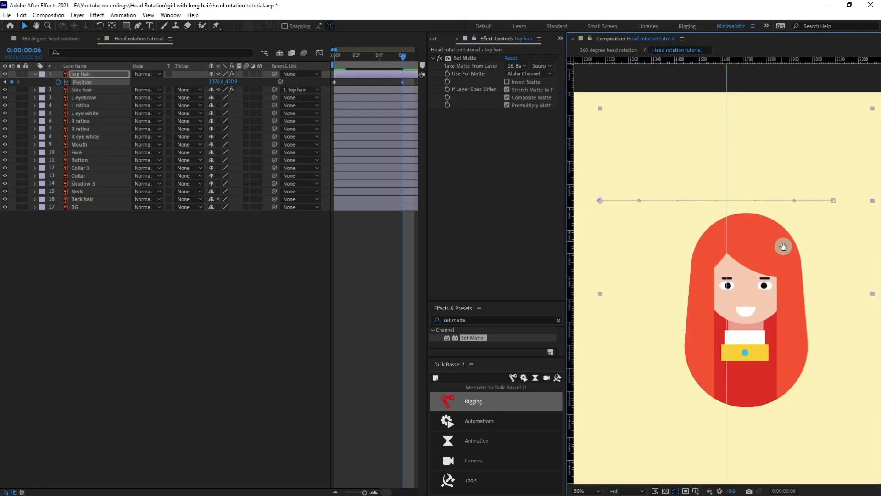
# Step: Return to frame 0 and apply Set Matte to all layers from L eyebrow through Mouth, taking the matte from the Face layer
pyautogui.moveTo(379, 67); pyautogui.dragTo(325, 69)
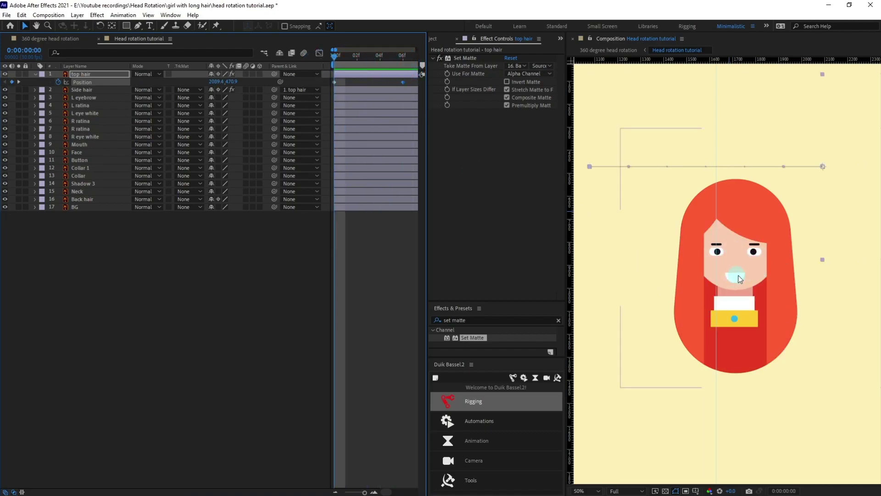
pyautogui.click(318, 329)
pyautogui.click(87, 98)
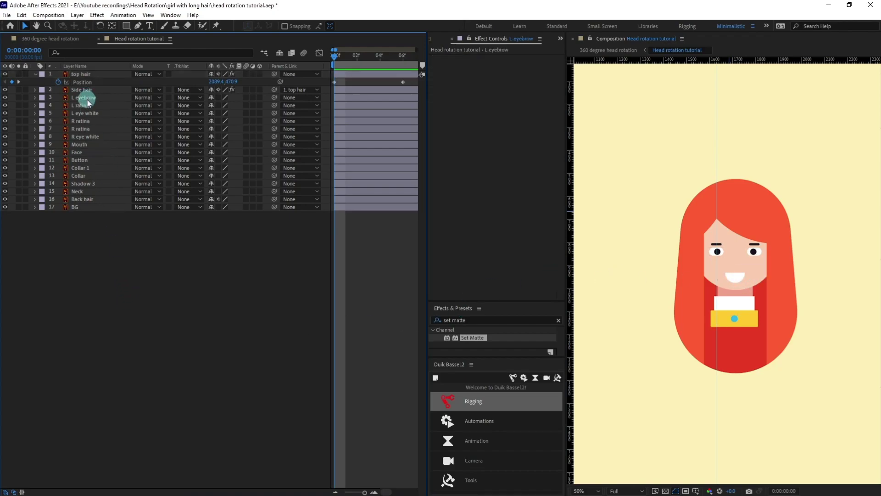
pyautogui.keyDown('shift'); pyautogui.click(81, 144); pyautogui.keyUp('shift')
pyautogui.click(735, 279)
pyautogui.click(296, 255)
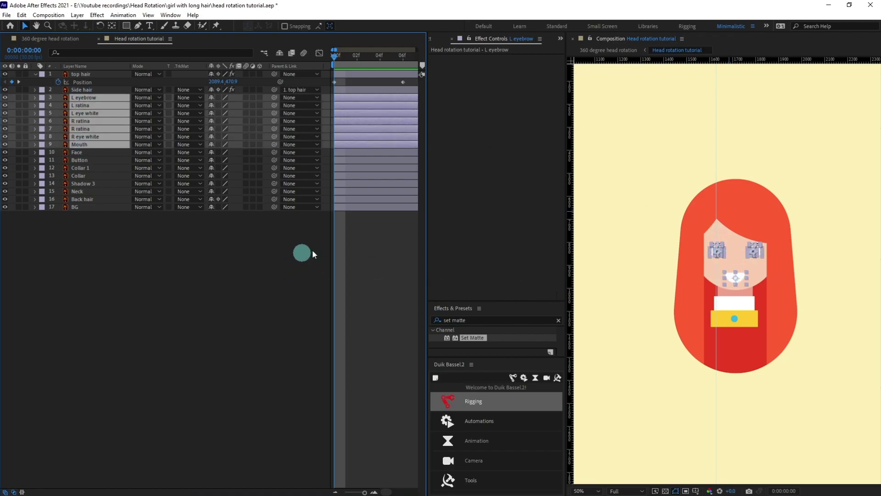
pyautogui.doubleClick(468, 337)
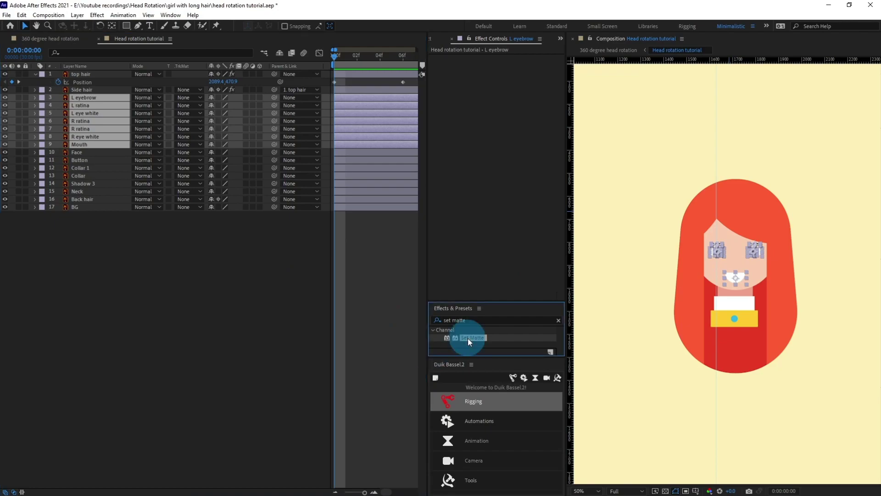
pyautogui.click(516, 66)
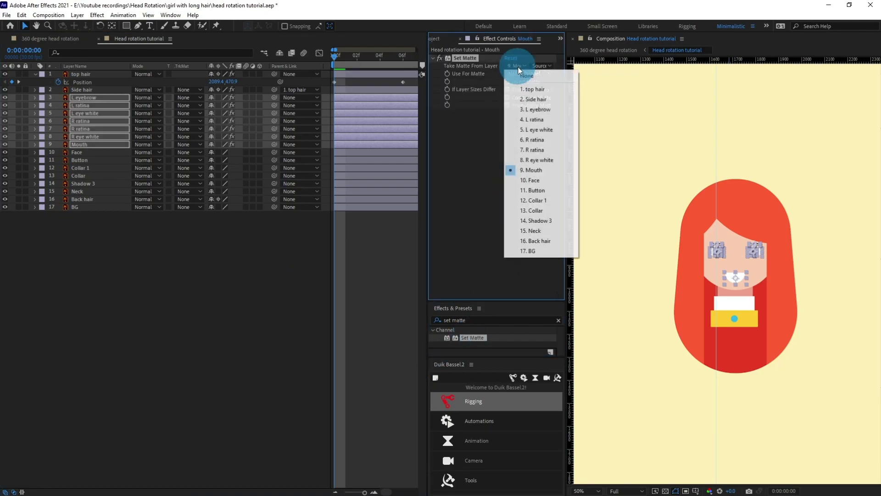
pyautogui.click(544, 179)
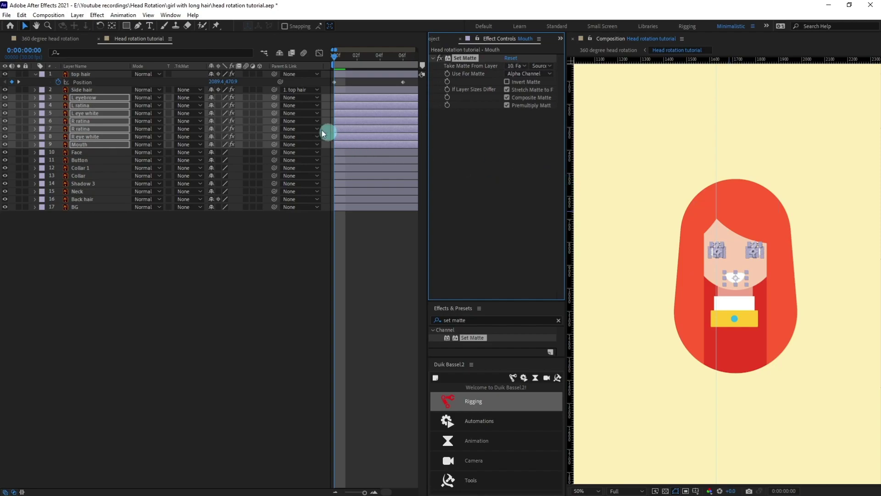
# Step: Enable continuous rasterization on the layers from L eyebrow through Face, and give the eyebrow, eye and mouth layers a Purple label
pyautogui.moveTo(218, 97); pyautogui.dragTo(218, 162)
pyautogui.click(218, 152)
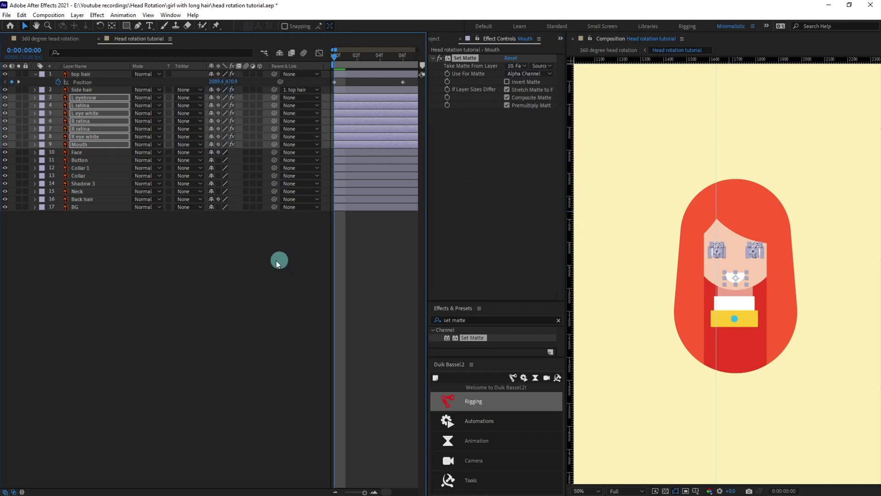
pyautogui.click(41, 147)
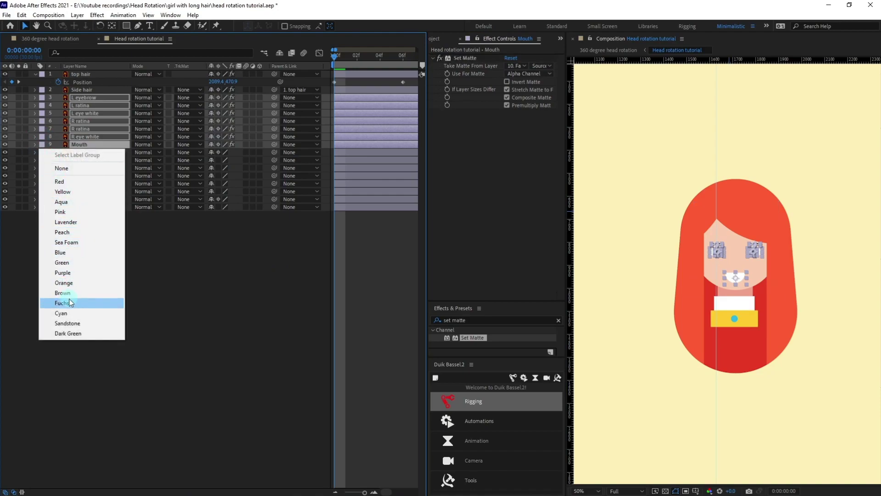
pyautogui.click(64, 273)
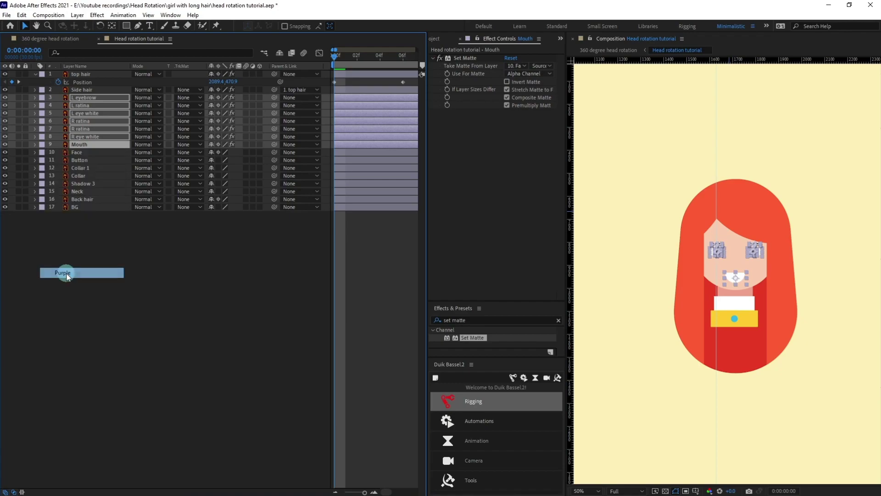
pyautogui.moveTo(427, 159); pyautogui.dragTo(476, 160)
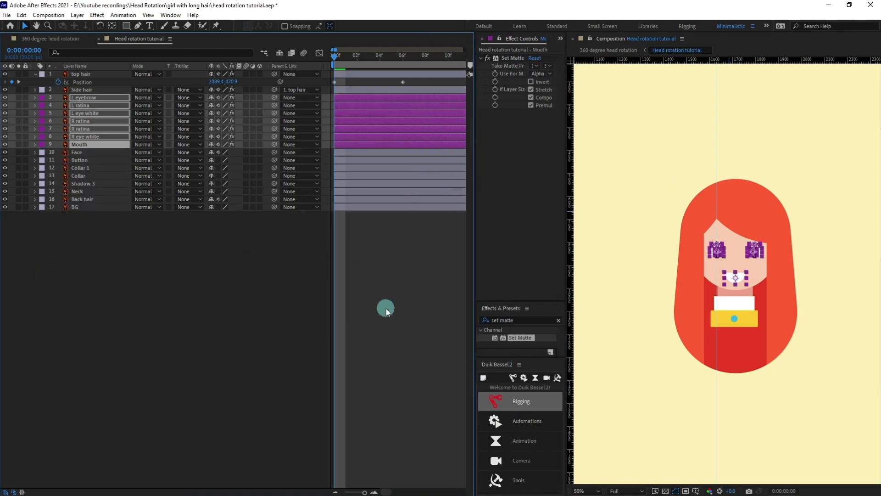
pyautogui.click(387, 307)
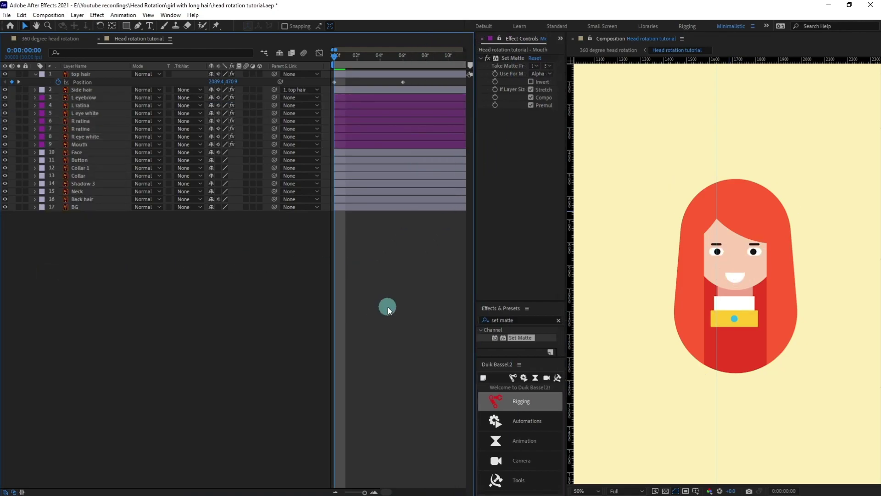
# Step: Add a new null object to the Head rotation tutorial composition
pyautogui.rightClick(169, 236)
pyautogui.moveTo(192, 242)
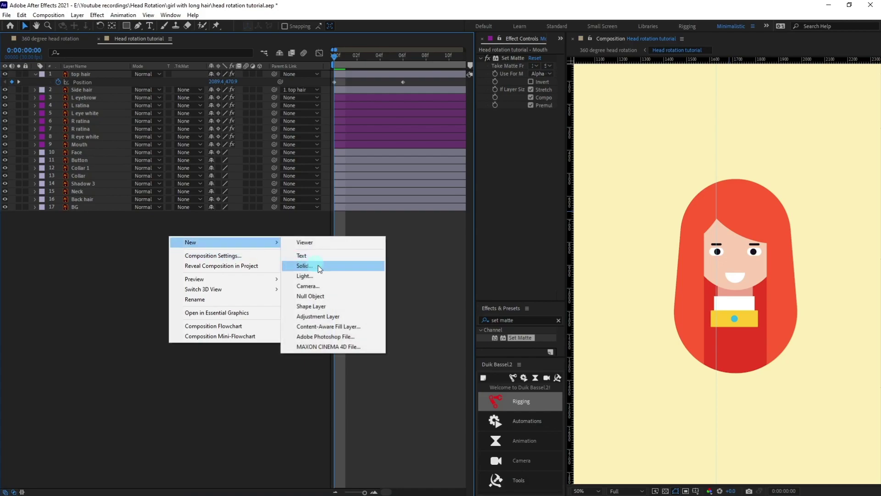
pyautogui.click(317, 296)
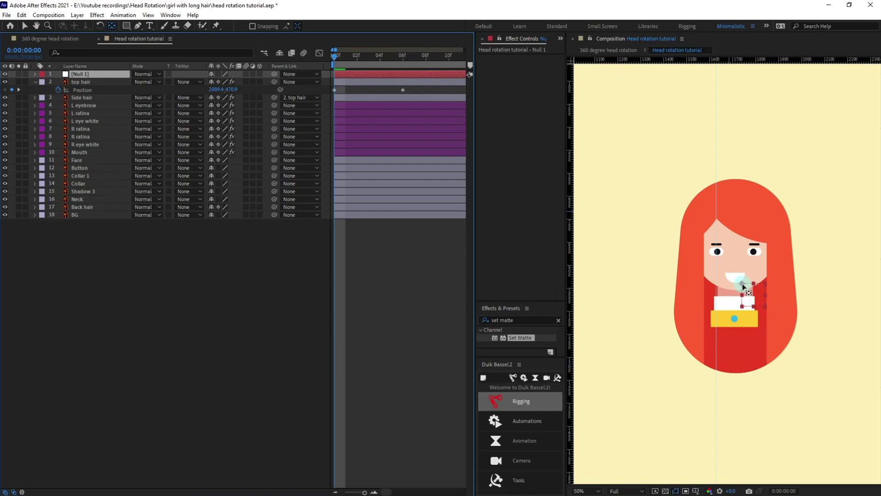
# Step: Centre the new null on the character's face, between the eyes and just above the mouth
pyautogui.press('y')
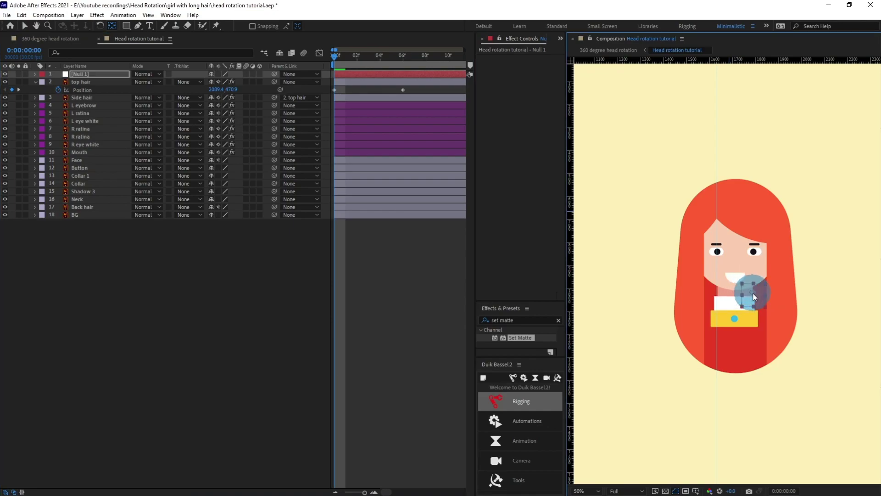
pyautogui.scroll(2, 755, 296)
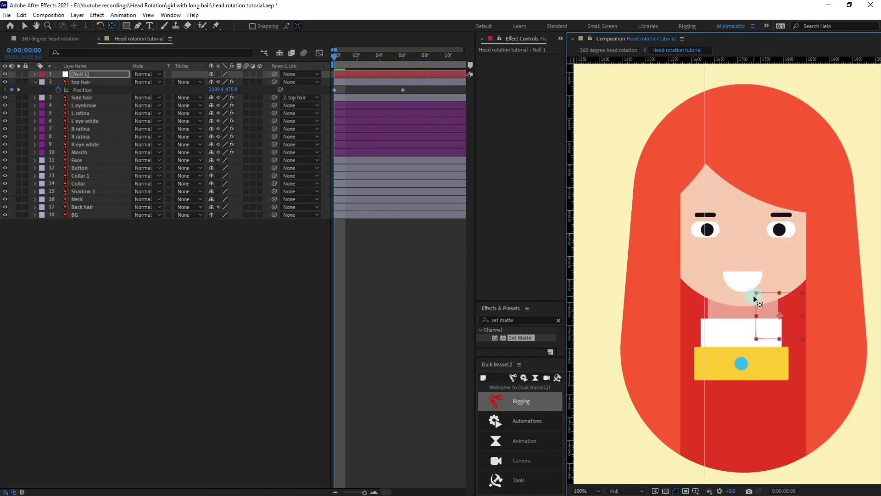
pyautogui.press('v')
pyautogui.moveTo(760, 301); pyautogui.dragTo(735, 253)
pyautogui.scroll(-3, 739, 265)
pyautogui.scroll(3, 739, 264)
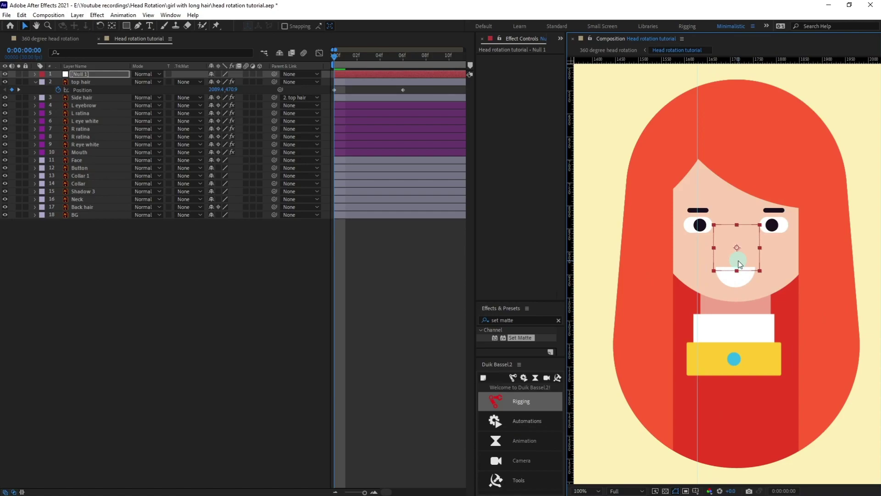
# Step: Rename the null layer as facial features
pyautogui.click(89, 74)
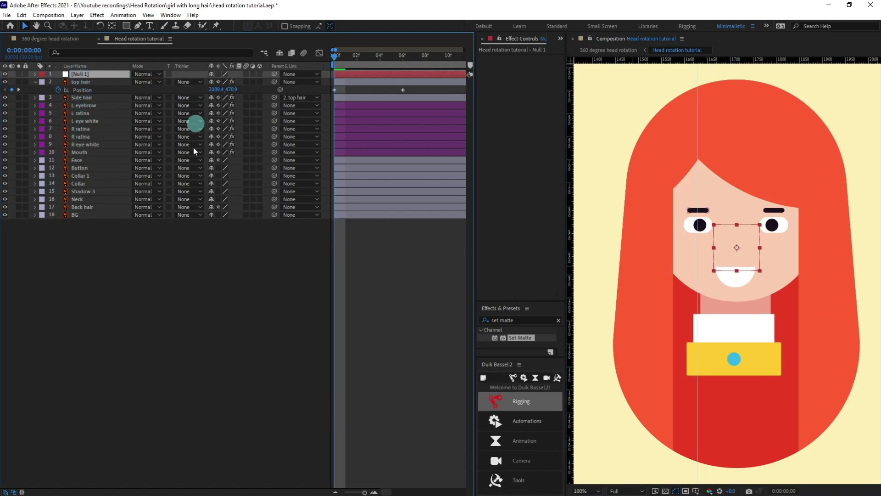
pyautogui.press('Return')
pyautogui.write('facial features')
pyautogui.click(228, 404)
# Step: Parent all layers from L eyebrow through Mouth to the facial features null
pyautogui.click(92, 105)
pyautogui.keyDown('shift'); pyautogui.click(83, 153); pyautogui.keyUp('shift')
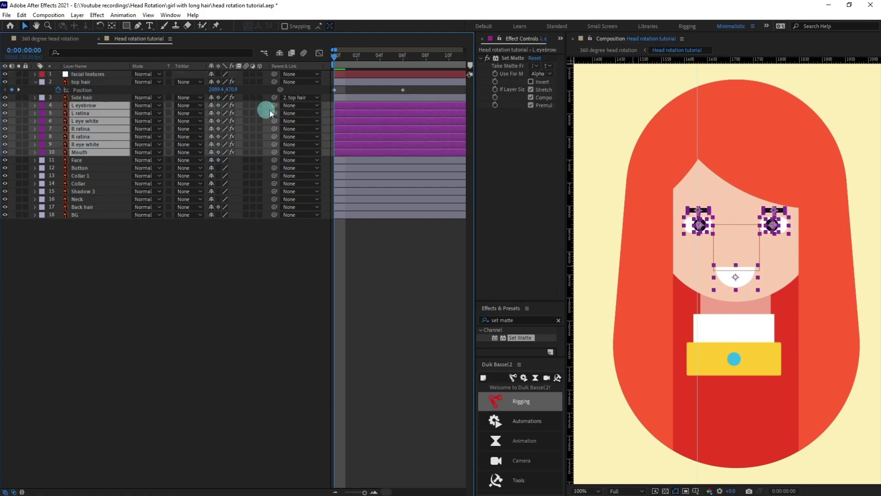
pyautogui.moveTo(274, 106); pyautogui.dragTo(119, 76)
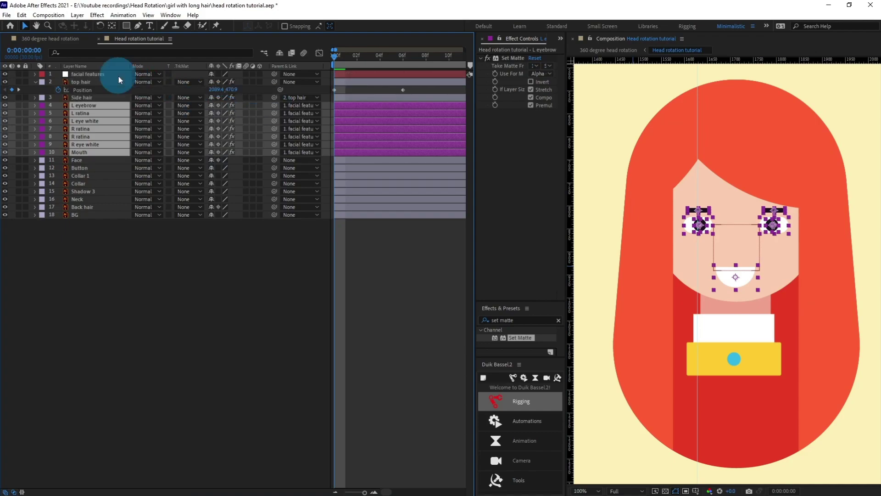
# Step: Test the parenting by shifting the facial features null across the face, and undo the move
pyautogui.click(92, 74)
pyautogui.press(',')
pyautogui.moveTo(733, 252); pyautogui.dragTo(755, 259)
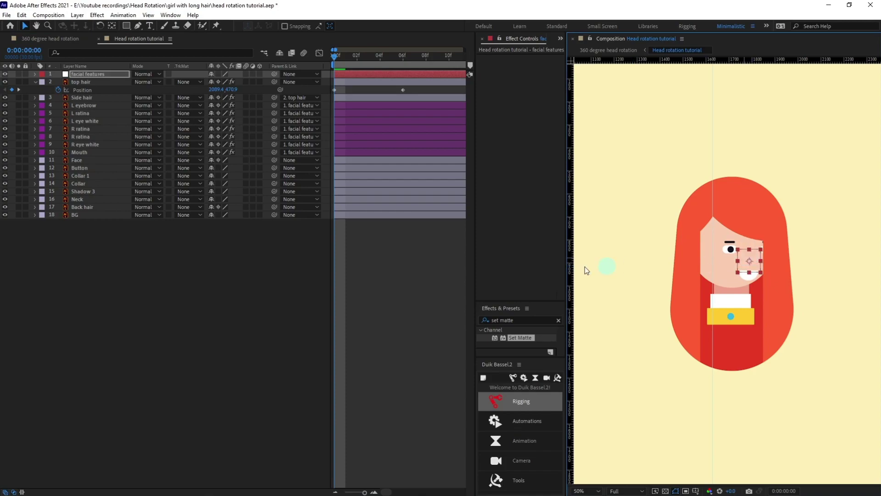
pyautogui.hotkey('ctrl', 'z')
# Step: Parent the facial features null to the Face layer
pyautogui.click(403, 263)
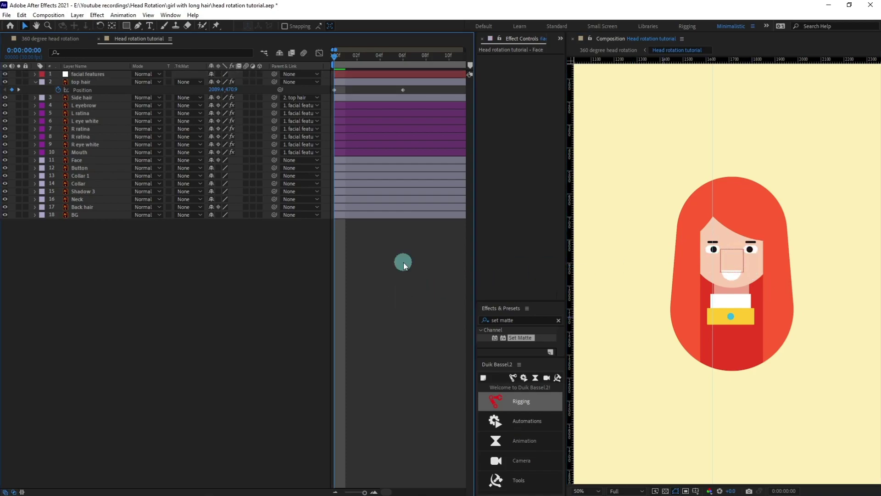
pyautogui.click(96, 73)
pyautogui.moveTo(274, 74); pyautogui.dragTo(87, 161)
# Step: Set starting Position keyframes on the Face and Back hair layers at frame 0
pyautogui.click(87, 161)
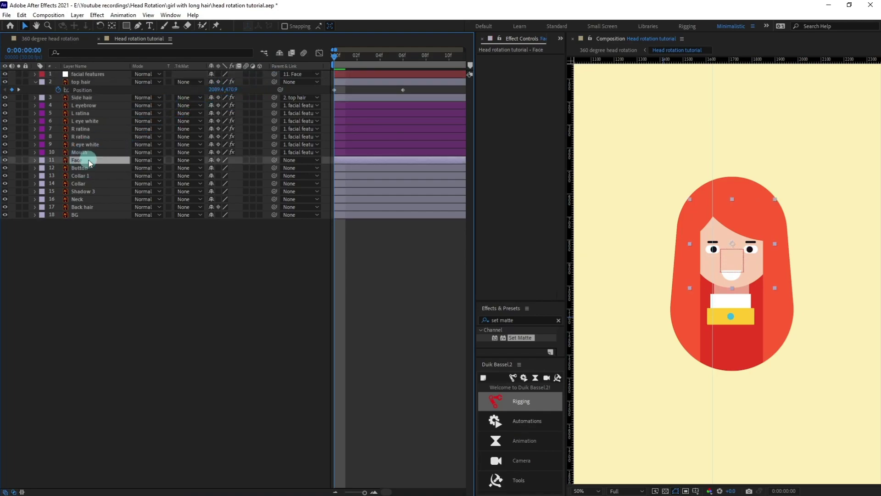
pyautogui.keyDown('ctrl'); pyautogui.click(88, 207); pyautogui.keyUp('ctrl')
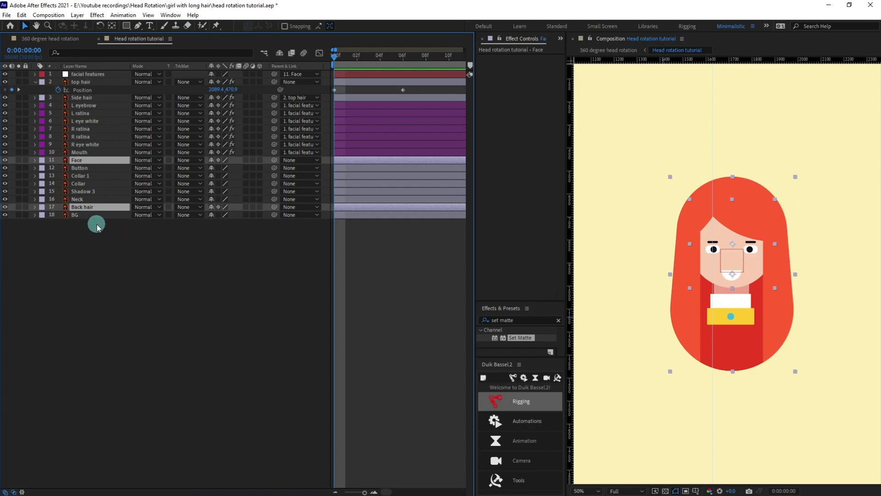
pyautogui.press('p')
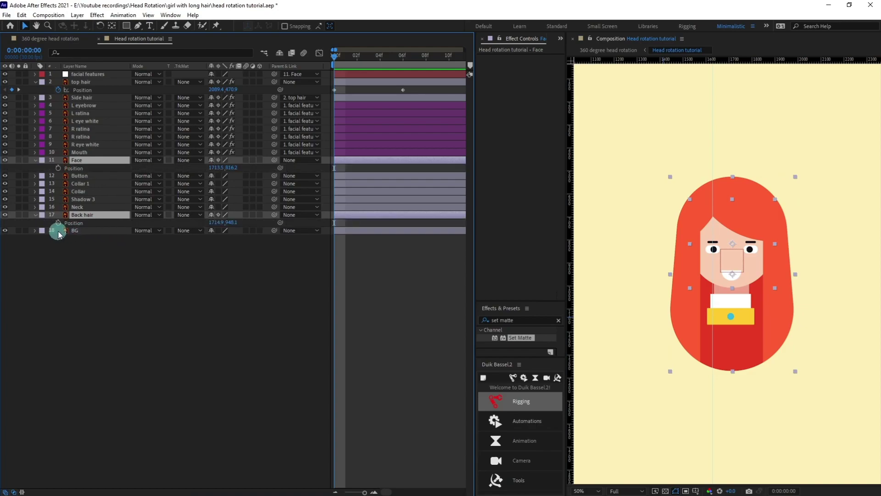
pyautogui.click(58, 223)
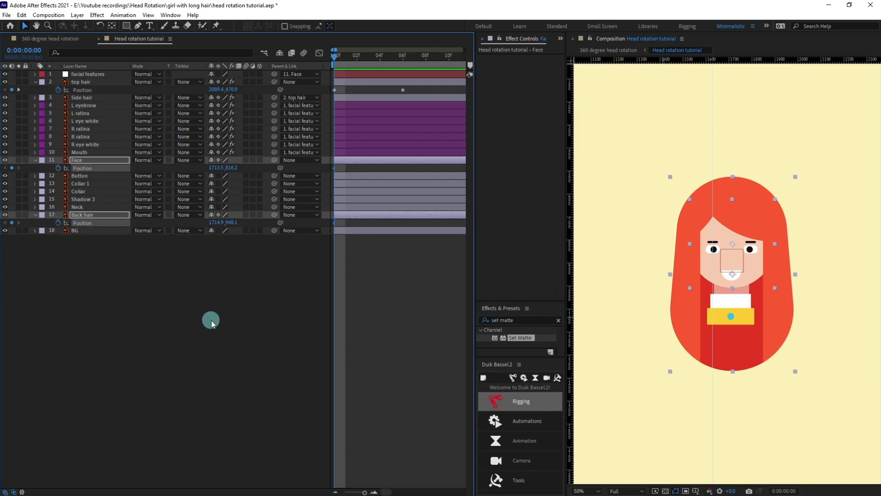
# Step: At frame 1, shift the Face layer left to about X 1677.5 to add its second Position keyframe
pyautogui.press('pagedown')
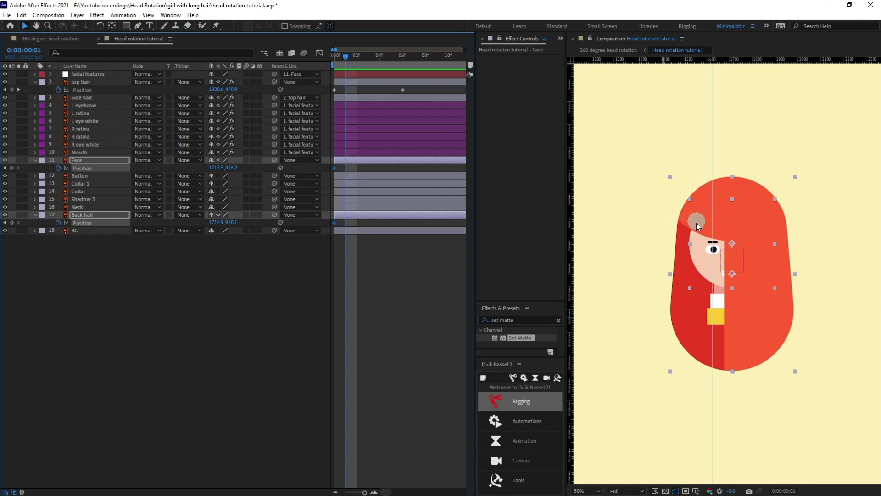
pyautogui.click(416, 289)
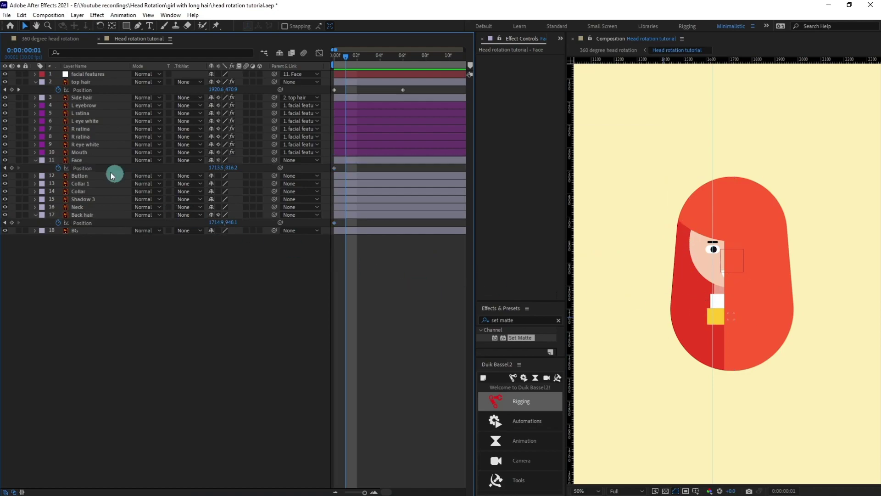
pyautogui.click(98, 160)
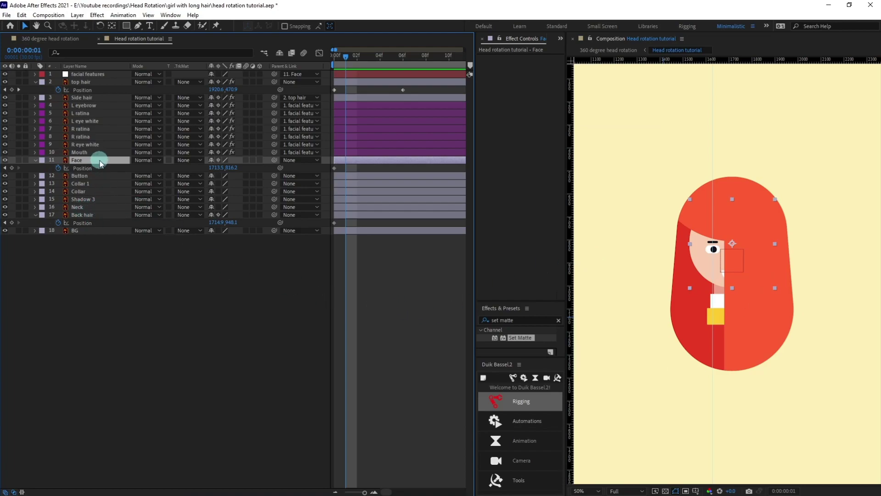
pyautogui.press('Left')
pyautogui.press('Left')
pyautogui.press('Left')
pyautogui.press('Left')
pyautogui.press('Left')
pyautogui.press('Left')
pyautogui.press('Left')
pyautogui.press('Left')
pyautogui.press('Left')
pyautogui.press('Left')
pyautogui.press('Left')
pyautogui.press('Left')
pyautogui.press('Left')
pyautogui.press('Left')
pyautogui.press('Left')
pyautogui.press('Left')
pyautogui.press('Left')
pyautogui.press('Left')
pyautogui.press('Left')
pyautogui.press('Left')
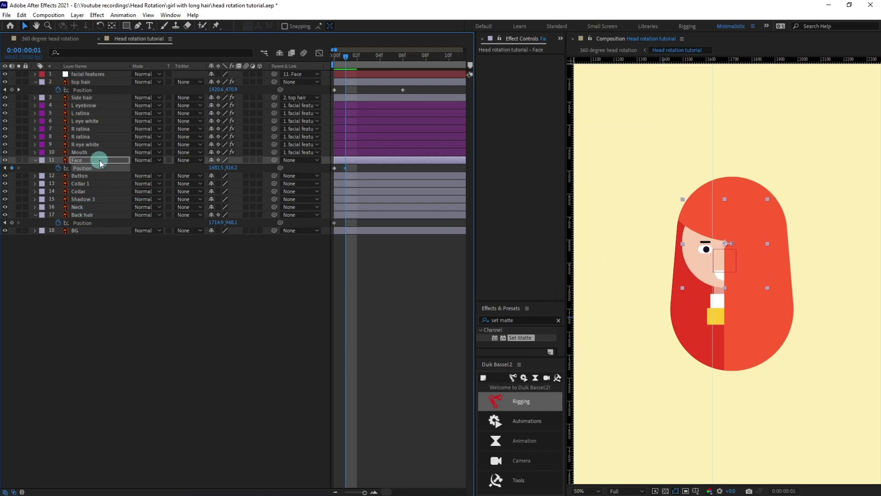
# Step: At frame 1, shift the Back hair layer right to about X 1743.9 to add its second Position keyframe
pyautogui.click(90, 216)
pyautogui.press('Right')
pyautogui.press('Right')
pyautogui.press('Right')
pyautogui.press('Right')
pyautogui.press('Right')
pyautogui.press('Right')
pyautogui.press('Right')
pyautogui.press('Right')
pyautogui.press('Right')
pyautogui.press('Right')
pyautogui.press('Right')
pyautogui.press('Right')
pyautogui.press('Right')
pyautogui.press('Right')
pyautogui.press('Right')
pyautogui.press('Right')
pyautogui.press('Right')
pyautogui.press('Right')
pyautogui.press('Right')
pyautogui.press('Right')
pyautogui.press('Right')
pyautogui.press('Right')
pyautogui.press('Right')
pyautogui.press('Right')
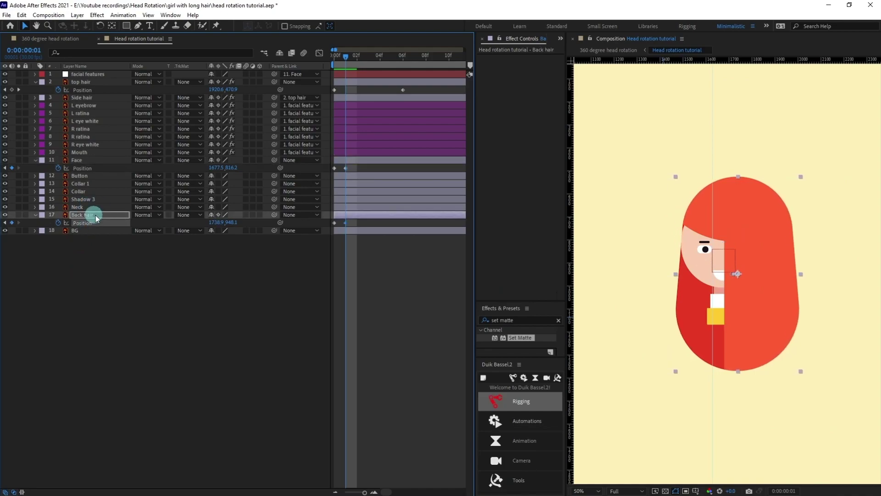
pyautogui.press('.')
pyautogui.press('Right')
pyautogui.press('Right')
pyautogui.press('Right')
pyautogui.press('Right')
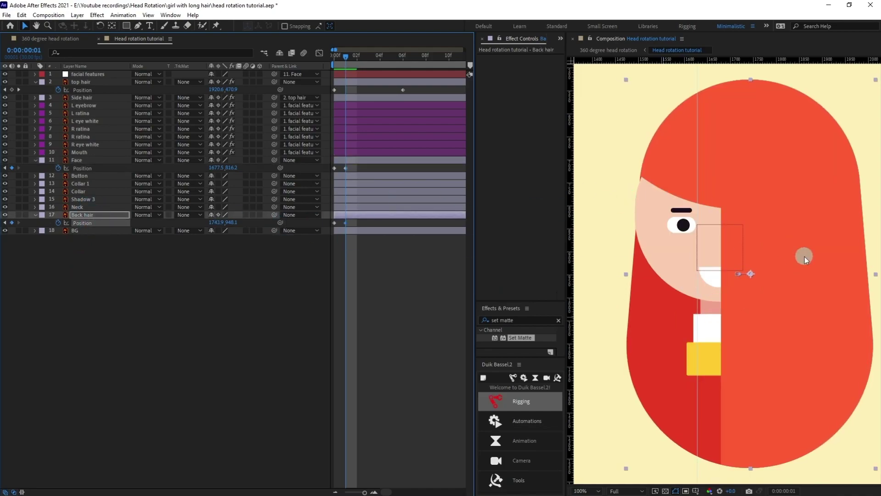
pyautogui.press(',')
# Step: Return to frame 0 and hide all the eyebrow, eye and mouth layers from L eyebrow through Mouth
pyautogui.moveTo(345, 58); pyautogui.dragTo(334, 56)
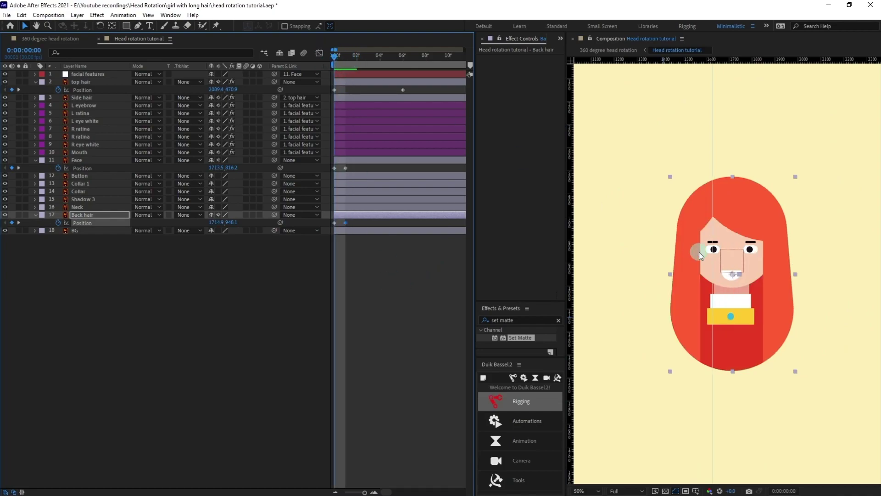
pyautogui.click(85, 152)
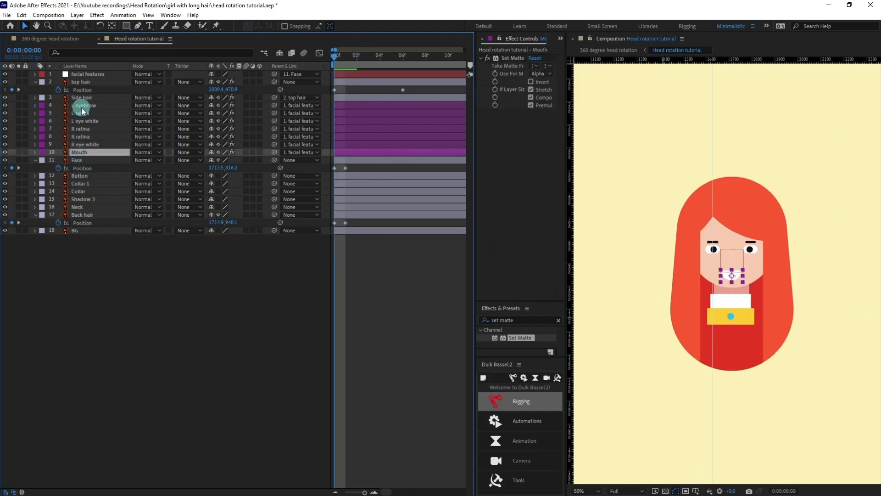
pyautogui.keyDown('shift'); pyautogui.click(82, 105); pyautogui.keyUp('shift')
pyautogui.click(12, 156)
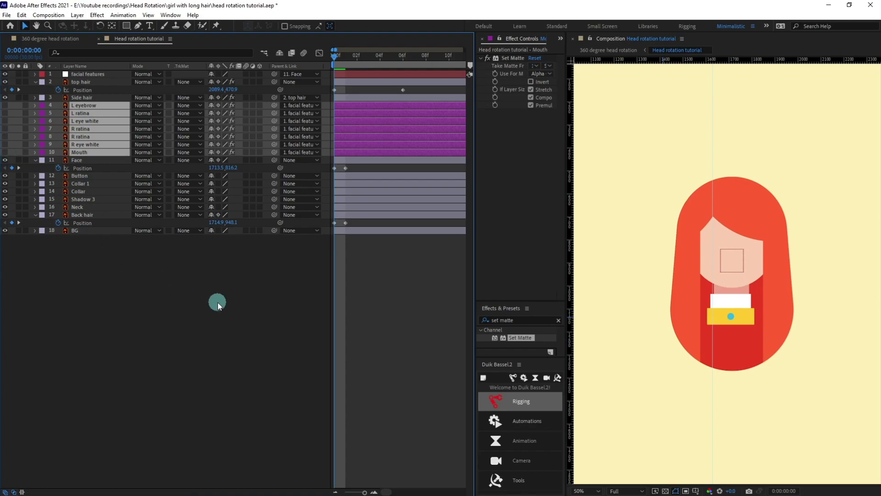
# Step: Copy the frame 0 Position keyframes of Face and Back hair and paste them on the same layers at frame 3
pyautogui.press('pagedown')
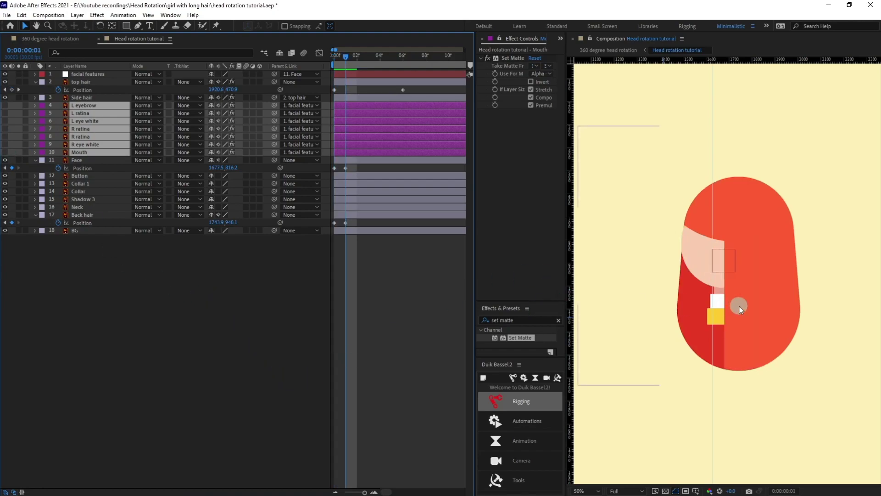
pyautogui.press('pagedown')
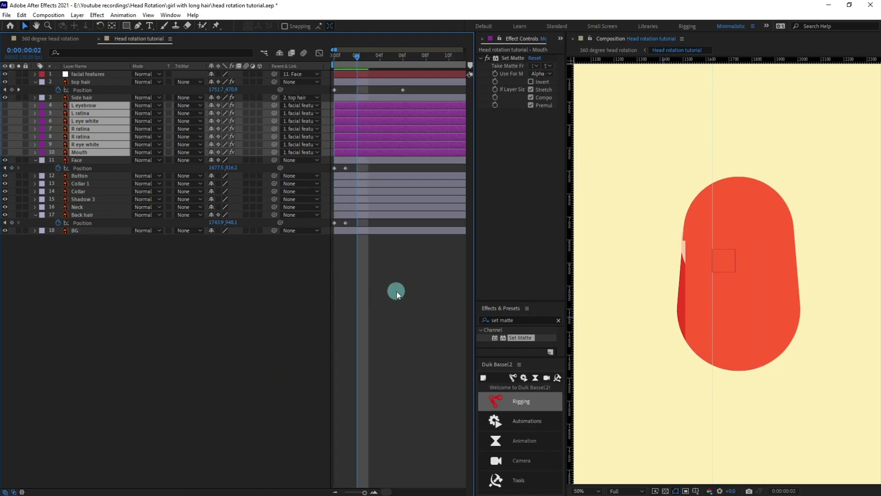
pyautogui.press('pagedown')
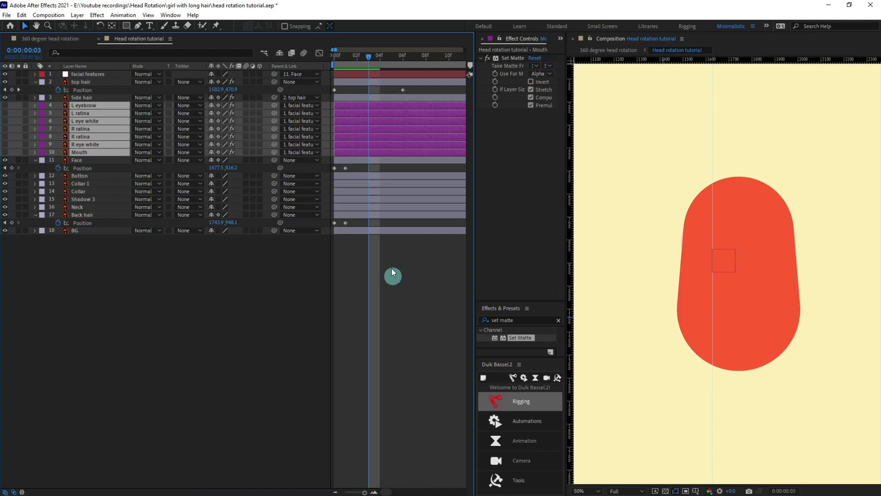
pyautogui.click(335, 168)
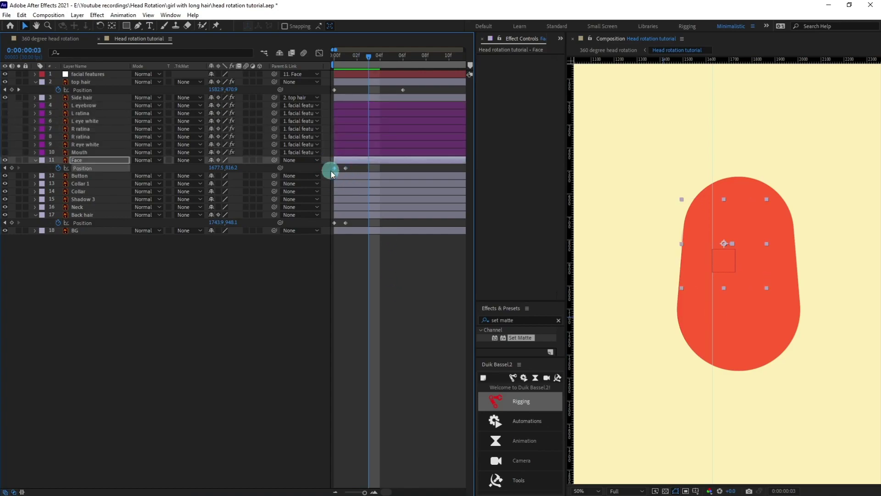
pyautogui.hotkey('ctrl', 'c')
pyautogui.hotkey('ctrl', 'v')
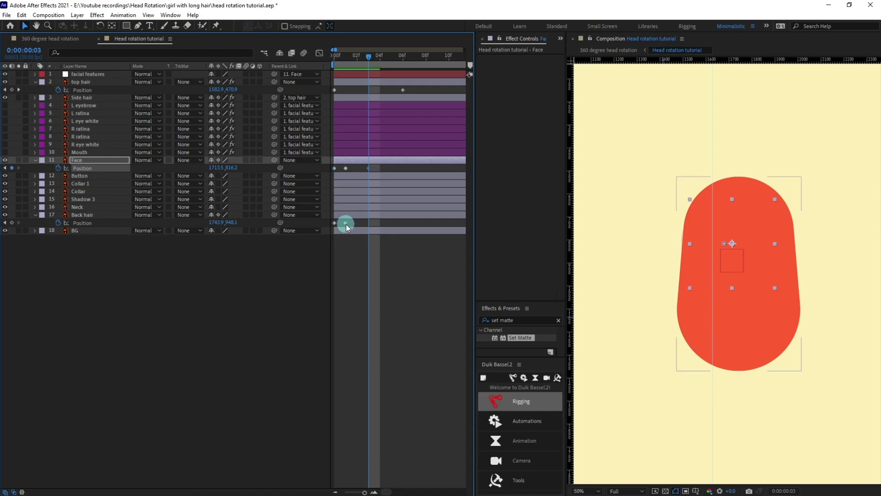
pyautogui.click(334, 223)
pyautogui.hotkey('ctrl', 'c')
pyautogui.hotkey('ctrl', 'v')
# Step: At frame 5, shift top hair right to about X 1335.3 to add a Position keyframe
pyautogui.press('pagedown')
pyautogui.press('pagedown')
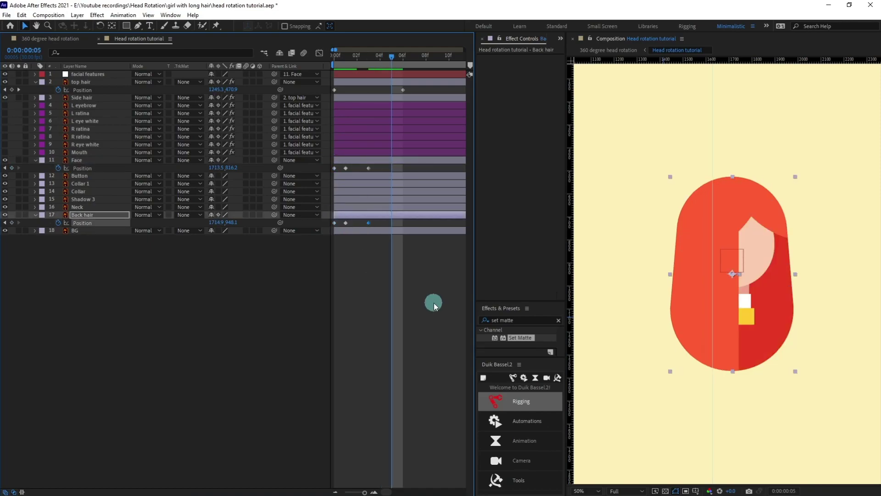
pyautogui.press('pageup')
pyautogui.press('pagedown')
pyautogui.press('pageup')
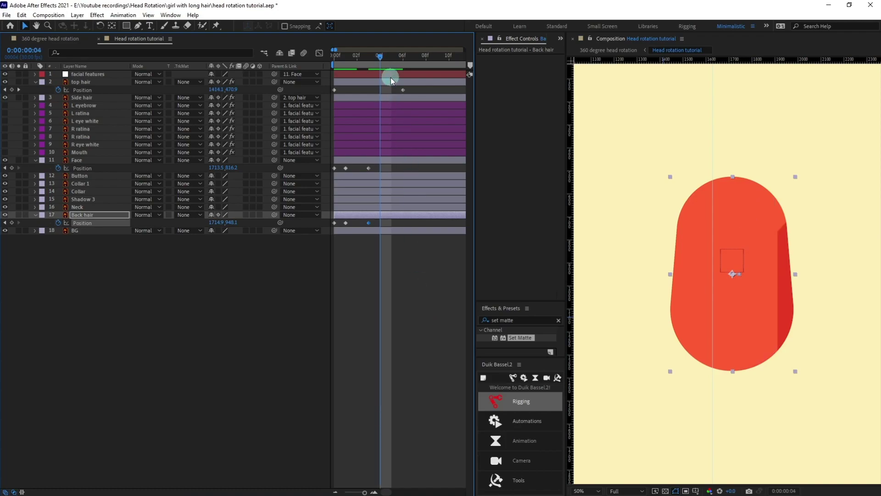
pyautogui.press('pagedown')
pyautogui.click(412, 81)
pyautogui.hotkey('shift', 'Right')
pyautogui.hotkey('shift', 'Right')
pyautogui.press('Right')
pyautogui.press('Right')
pyautogui.press('Right')
pyautogui.press('Right')
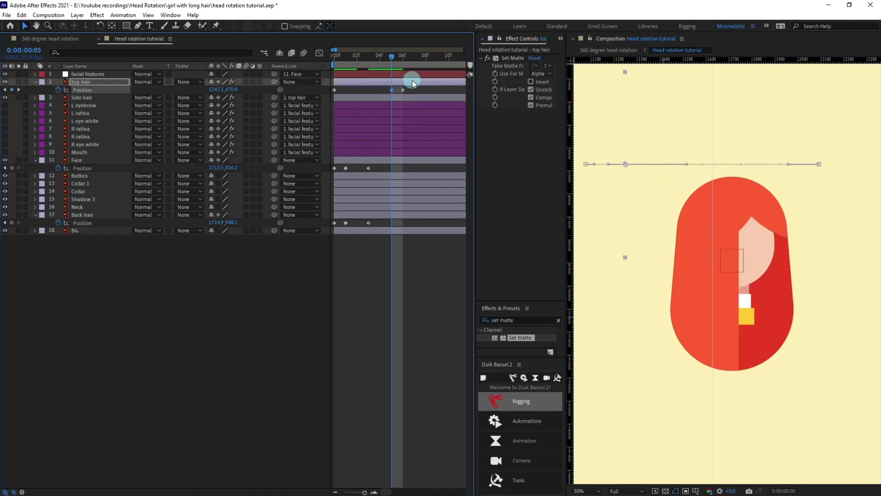
pyautogui.hotkey('shift', 'Right')
pyautogui.hotkey('shift', 'Right')
pyautogui.hotkey('shift', 'Right')
pyautogui.press('Right')
pyautogui.press('Right')
pyautogui.press('Right')
pyautogui.press('Right')
pyautogui.press('Right')
pyautogui.press('Right')
pyautogui.press('Right')
pyautogui.press('Right')
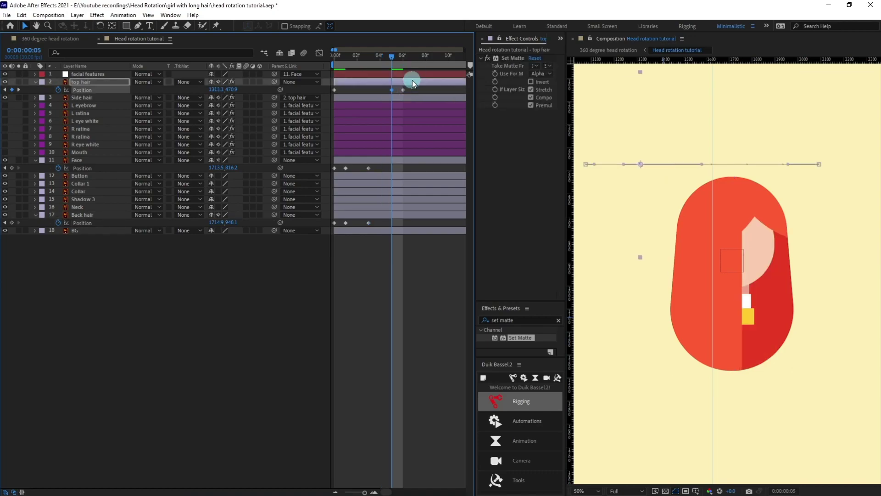
pyautogui.press('Right')
pyautogui.press('Right')
pyautogui.press('Right')
pyautogui.press('Right')
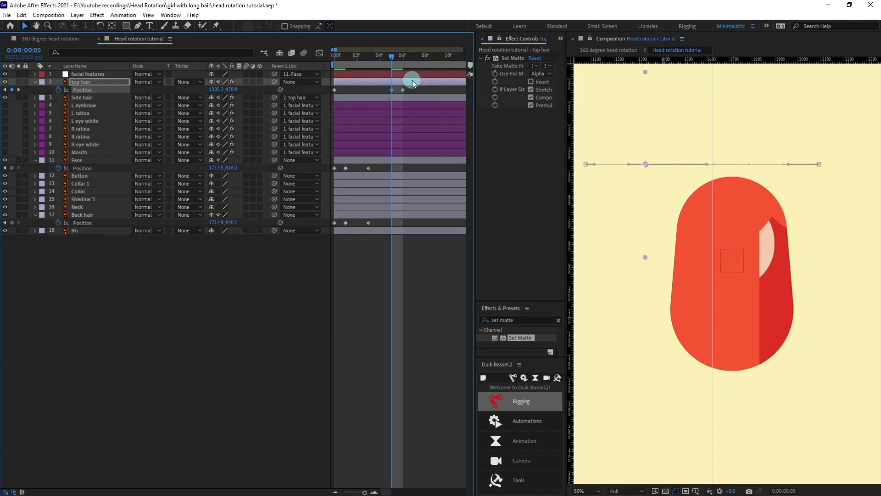
pyautogui.click(393, 293)
# Step: At frame 5, shift the Face layer right to about X 1755.5 to add a Position keyframe
pyautogui.click(365, 161)
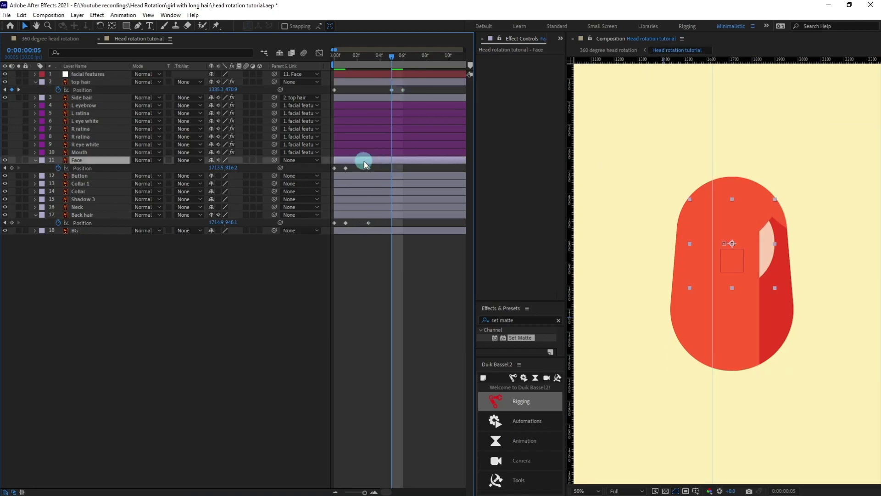
pyautogui.hotkey('shift', 'Right')
pyautogui.hotkey('shift', 'Right')
pyautogui.hotkey('shift', 'Right')
pyautogui.press('Right')
pyautogui.press('Right')
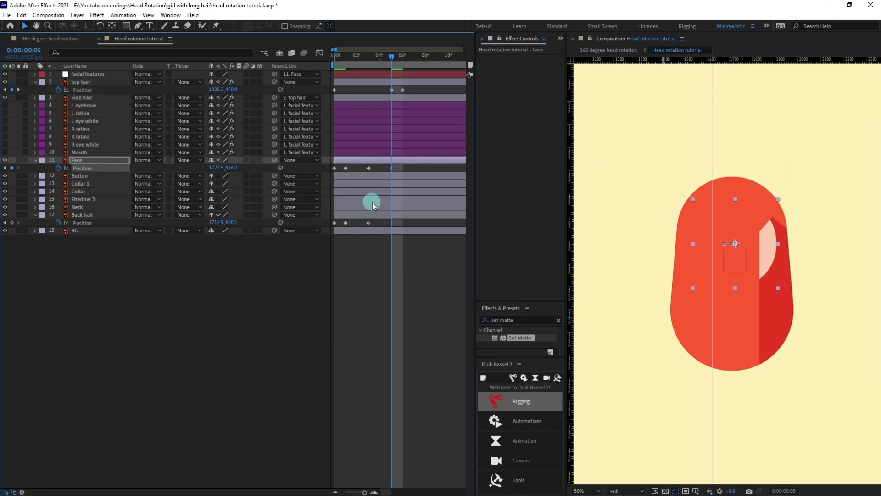
pyautogui.hotkey('shift', 'Right')
pyautogui.hotkey('shift', 'Right')
pyautogui.press('Right')
pyautogui.press('Right')
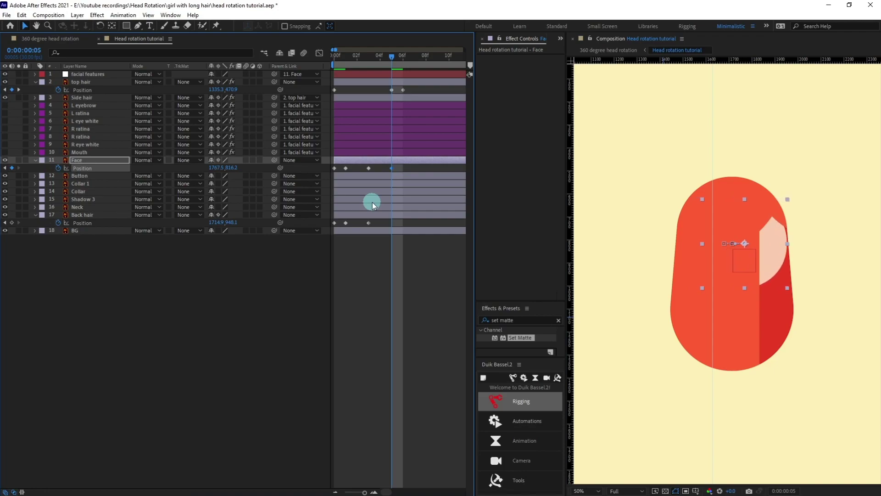
pyautogui.hotkey('shift', 'Left')
pyautogui.press('Left')
pyautogui.press('Left')
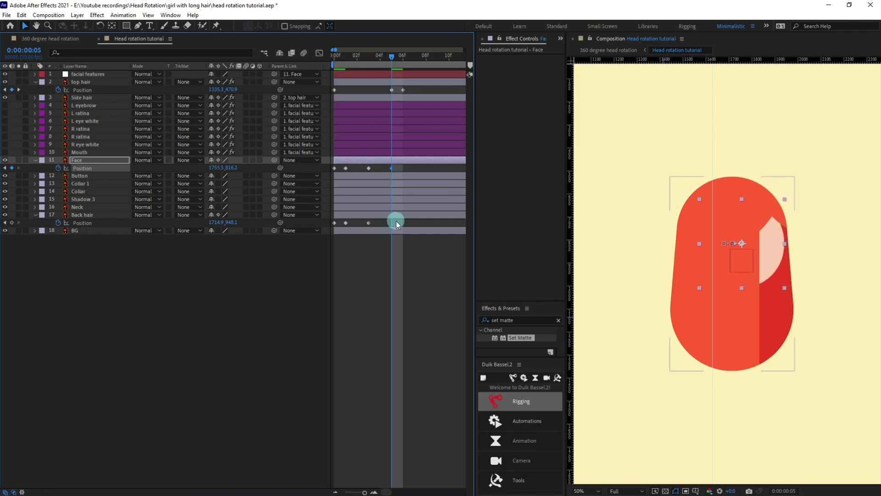
# Step: At frame 5, shift the Back hair layer left to about X 1689.9 to add a Position keyframe
pyautogui.click(393, 215)
pyautogui.scroll(2, 742, 281)
pyautogui.hotkey('shift', 'Left')
pyautogui.press('Left')
pyautogui.press('Left')
pyautogui.press('Left')
pyautogui.hotkey('shift', 'Left')
pyautogui.press('Left')
pyautogui.press('Left')
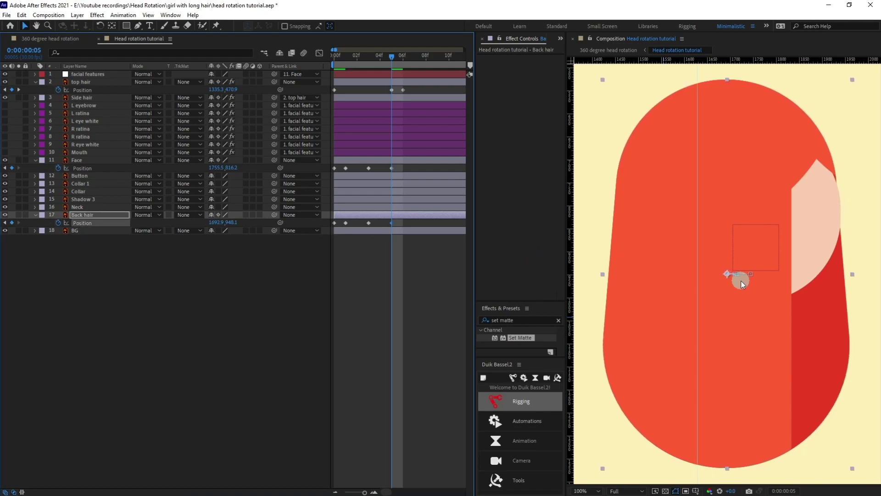
pyautogui.scroll(-2, 775, 285)
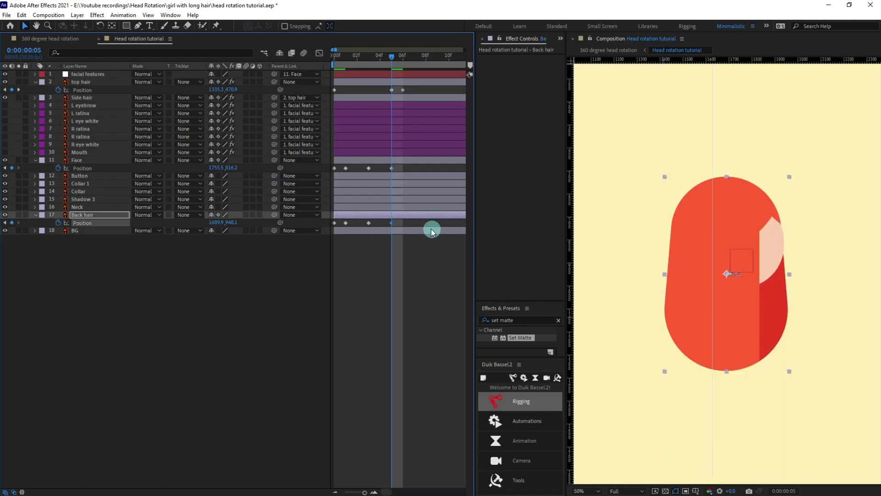
# Step: At frame 6, add a Face Position keyframe matching its frame 0 position, X 1713.5
pyautogui.press('pagedown')
pyautogui.click(335, 168)
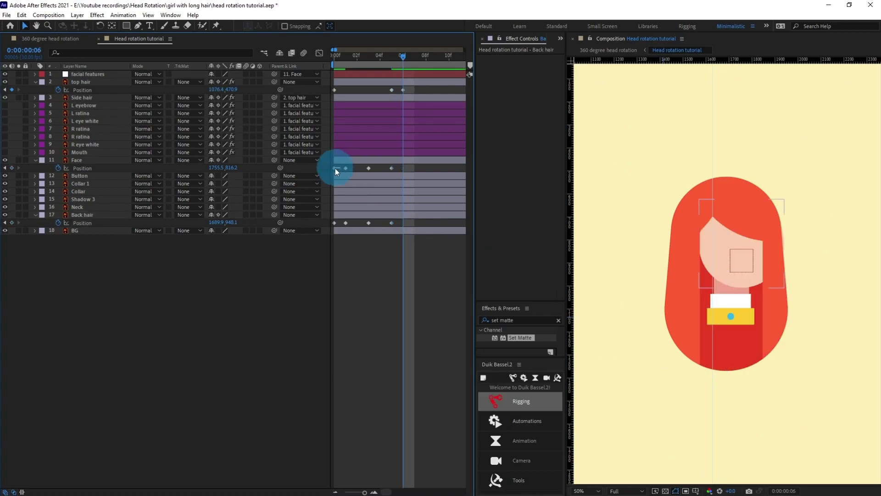
pyautogui.hotkey('shift', 'Left')
pyautogui.hotkey('shift', 'Left')
pyautogui.hotkey('shift', 'Left')
pyautogui.hotkey('shift', 'Left')
pyautogui.press('Left')
pyautogui.press('Left')
# Step: At frame 6, add a Back hair Position keyframe matching its frame 0 position, X 1714.9
pyautogui.click(335, 223)
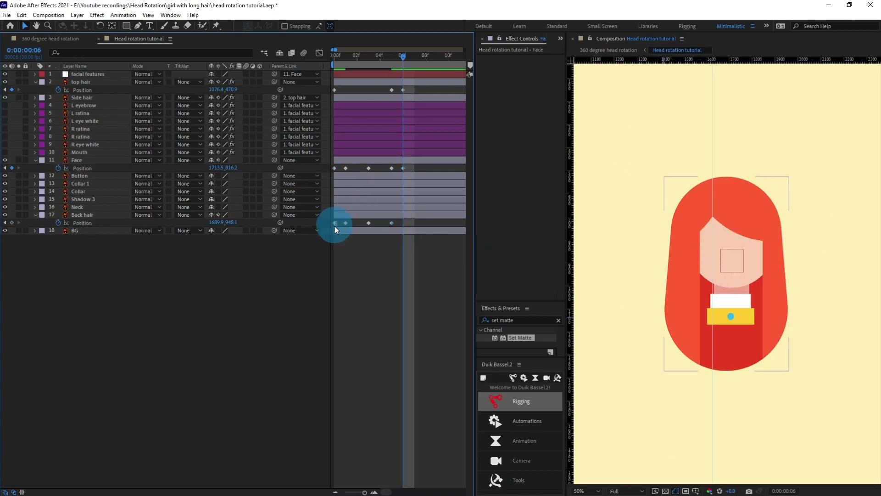
pyautogui.hotkey('shift', 'Right')
pyautogui.hotkey('shift', 'Right')
pyautogui.press('Right')
pyautogui.press('Right')
pyautogui.press('Right')
pyautogui.press('Right')
pyautogui.press('Right')
# Step: At frame 2, shift the Face layer left to about X 1669.5 to add a Position keyframe
pyautogui.moveTo(406, 57); pyautogui.dragTo(356, 65)
pyautogui.click(394, 288)
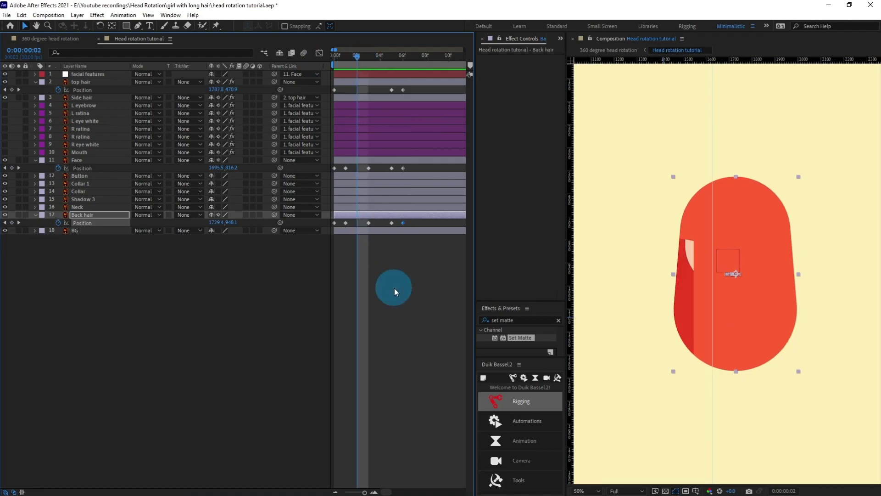
pyautogui.click(359, 161)
pyautogui.press('Left')
pyautogui.press('Left')
pyautogui.press('Left')
pyautogui.press('Left')
pyautogui.press('Left')
pyautogui.press('Left')
pyautogui.press('Left')
pyautogui.press('Left')
pyautogui.press('Left')
pyautogui.press('Left')
pyautogui.press('Left')
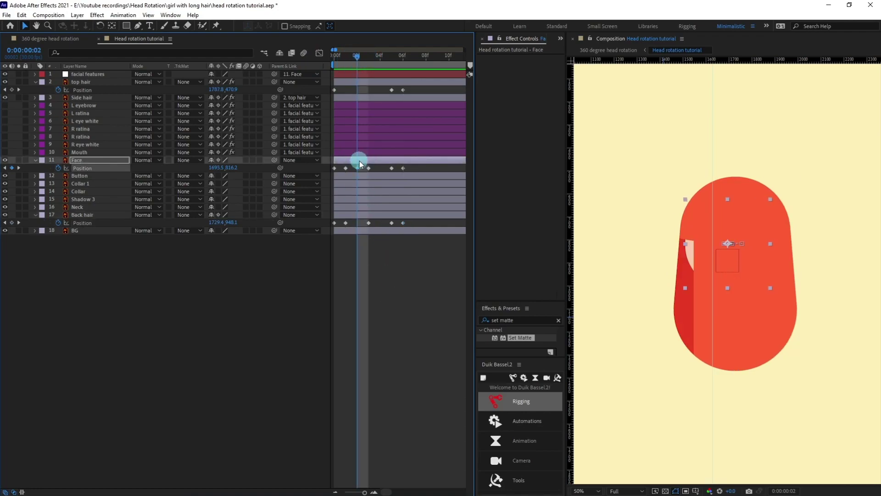
pyautogui.press('Left')
pyautogui.press('Left')
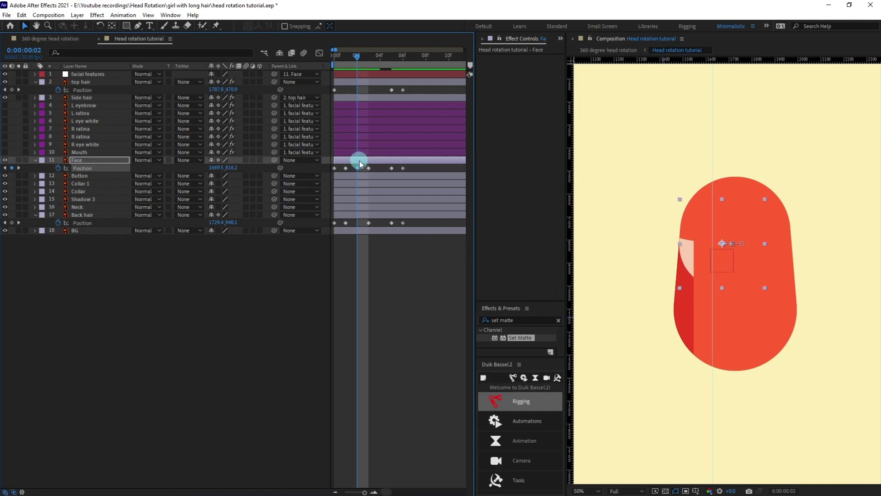
# Step: Check the head rotation frame by frame, return to frame 0 and save the project
pyautogui.press('pagedown')
pyautogui.press('pagedown')
pyautogui.press('pagedown')
pyautogui.press('pagedown')
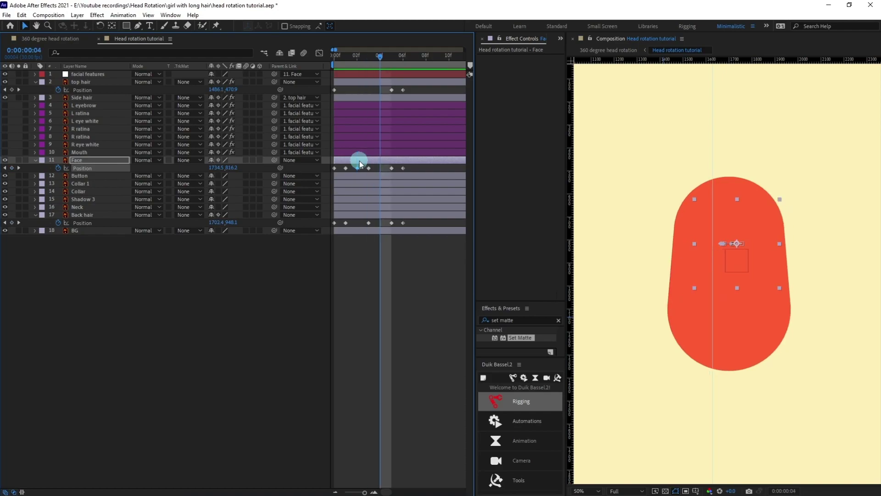
pyautogui.press('pageup')
pyautogui.press('pageup')
pyautogui.click(368, 334)
pyautogui.press('Home')
pyautogui.hotkey('ctrl', 's')
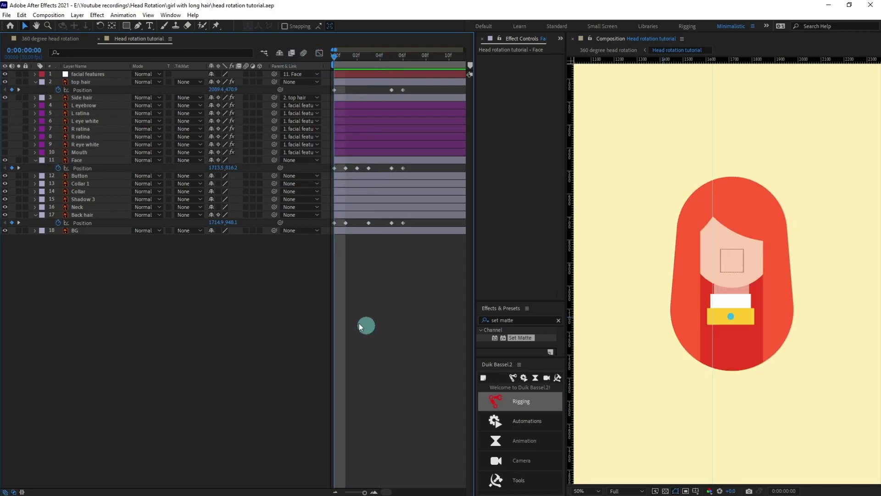
# Step: Make all the eyebrow, eye and mouth layers from L eyebrow through Mouth visible again
pyautogui.click(80, 152)
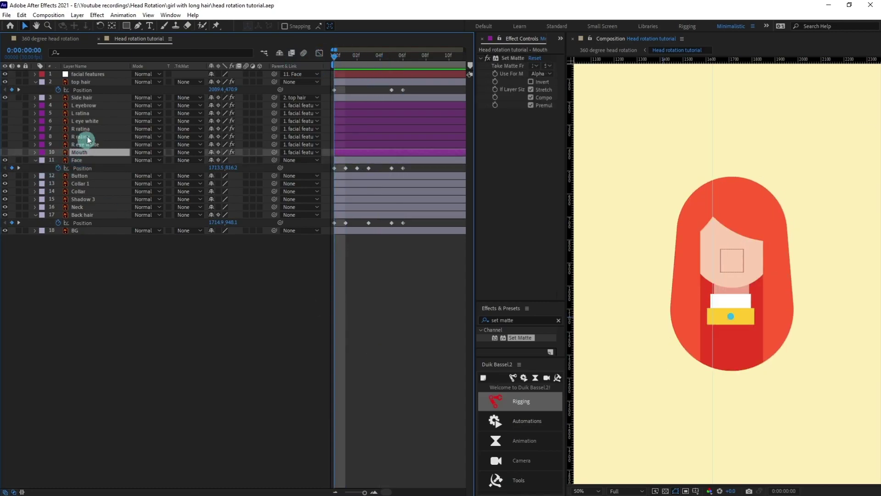
pyautogui.keyDown('shift'); pyautogui.click(88, 107); pyautogui.keyUp('shift')
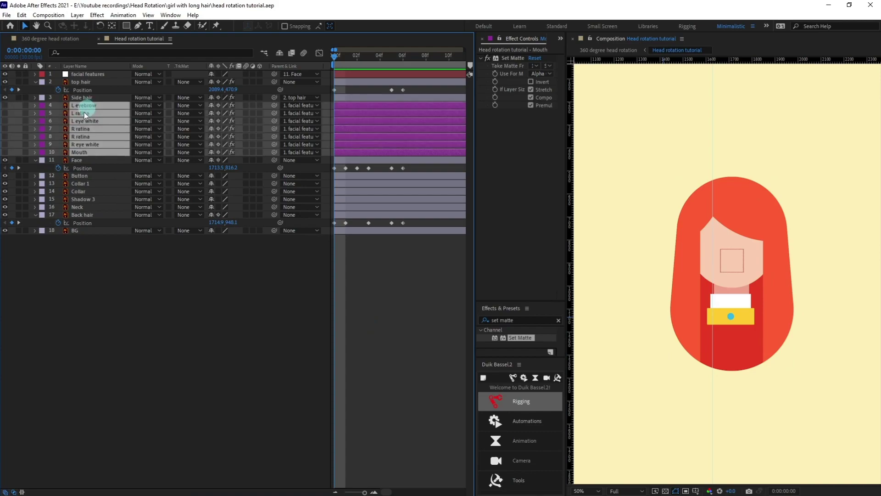
pyautogui.click(131, 290)
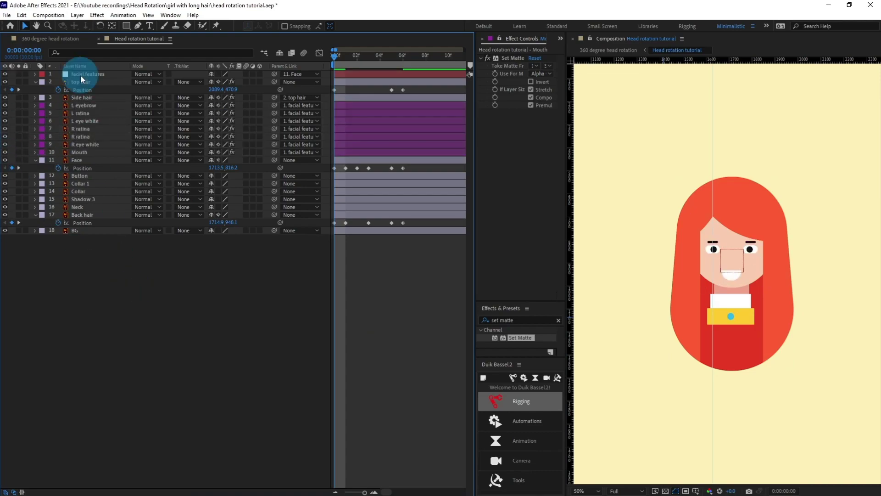
# Step: Add a Position keyframe on the facial features null at frame 0
pyautogui.click(81, 75)
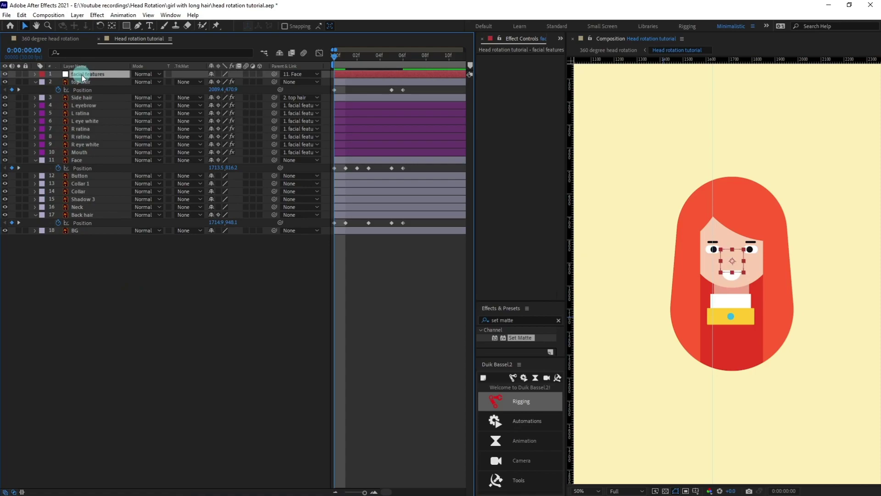
pyautogui.press('p')
pyautogui.click(60, 81)
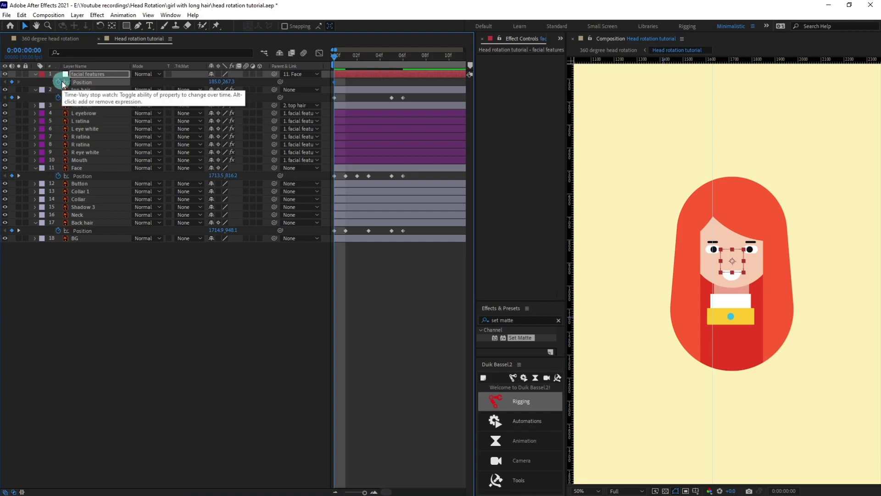
# Step: At frame 1, shift the facial features null left to about X 5.0 to add a Position keyframe
pyautogui.press('pagedown')
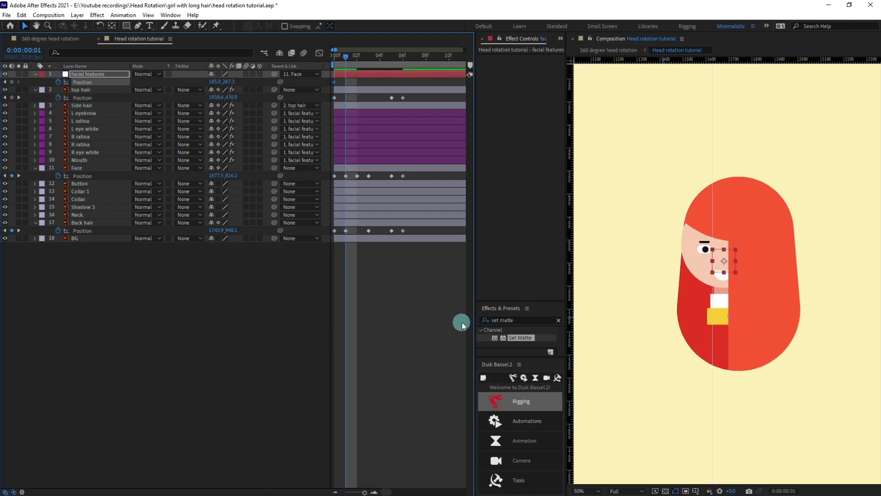
pyautogui.hotkey('shift', 'Left')
pyautogui.hotkey('shift', 'Left')
pyautogui.hotkey('shift', 'Left')
pyautogui.hotkey('shift', 'Left')
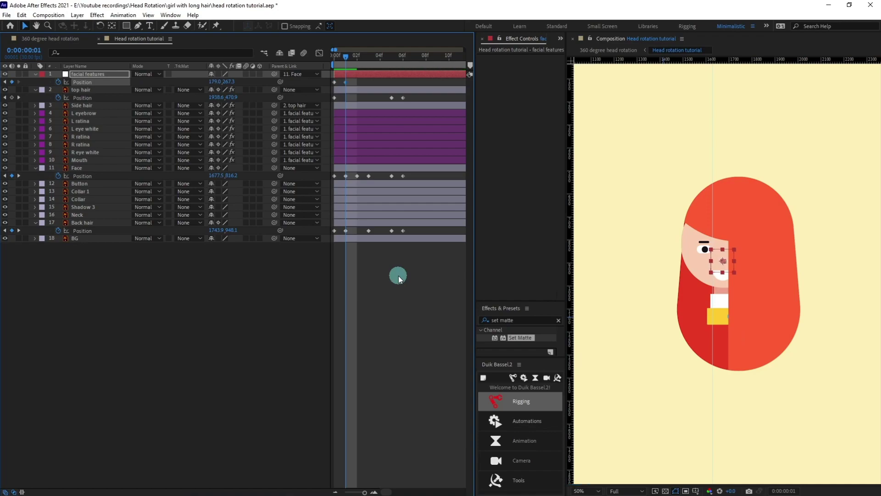
pyautogui.hotkey('shift', 'Left')
pyautogui.hotkey('shift', 'Left')
pyautogui.hotkey('shift', 'Left')
pyautogui.hotkey('shift', 'Left')
pyautogui.hotkey('shift', 'Left')
pyautogui.hotkey('shift', 'Left')
pyautogui.hotkey('shift', 'Left')
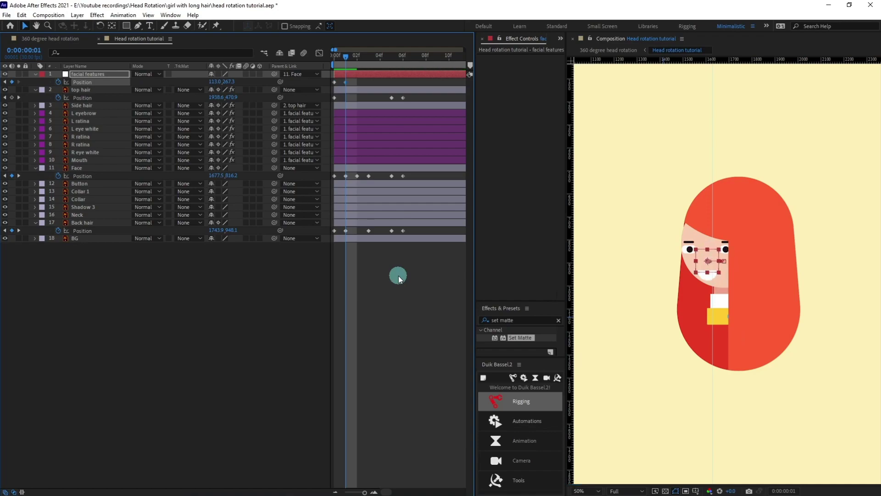
pyautogui.hotkey('shift', 'Left')
pyautogui.hotkey('shift', 'Left')
pyautogui.hotkey('shift', 'Left')
pyautogui.hotkey('shift', 'Left')
pyautogui.hotkey('shift', 'Left')
pyautogui.hotkey('shift', 'Left')
pyautogui.hotkey('shift', 'Left')
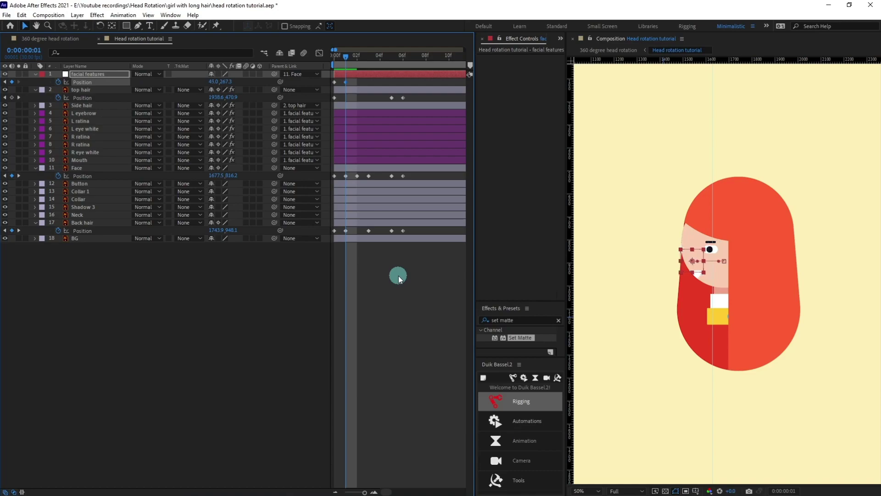
pyautogui.press('Right')
pyautogui.press('Right')
pyautogui.press('Right')
pyautogui.press('Right')
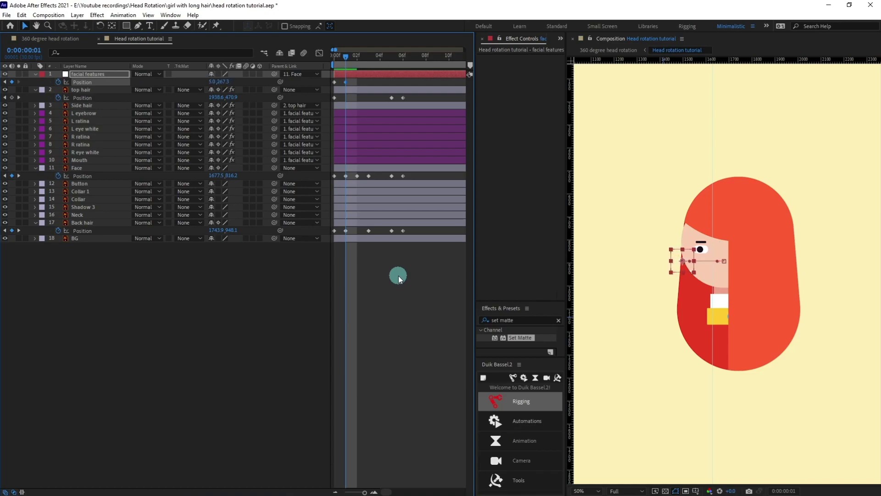
pyautogui.click(399, 275)
# Step: Add Position keyframes on the Mouth layer at frame 1 and frame 0
pyautogui.click(89, 161)
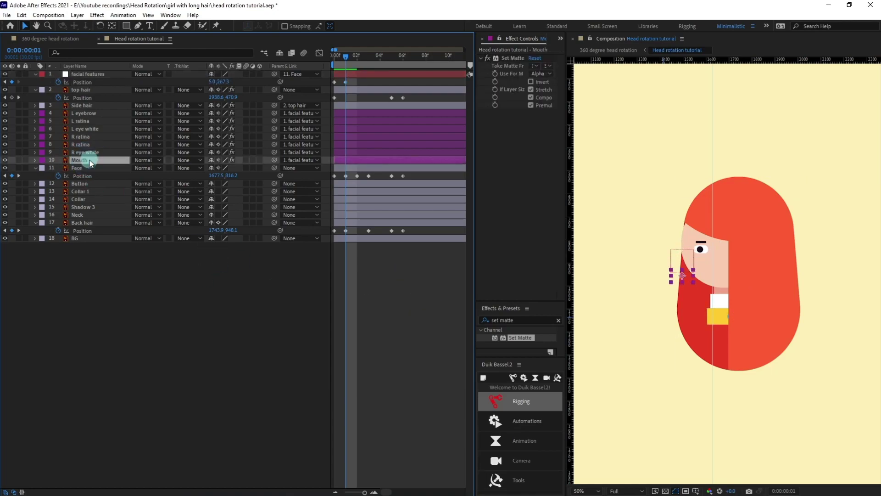
pyautogui.press('p')
pyautogui.click(58, 168)
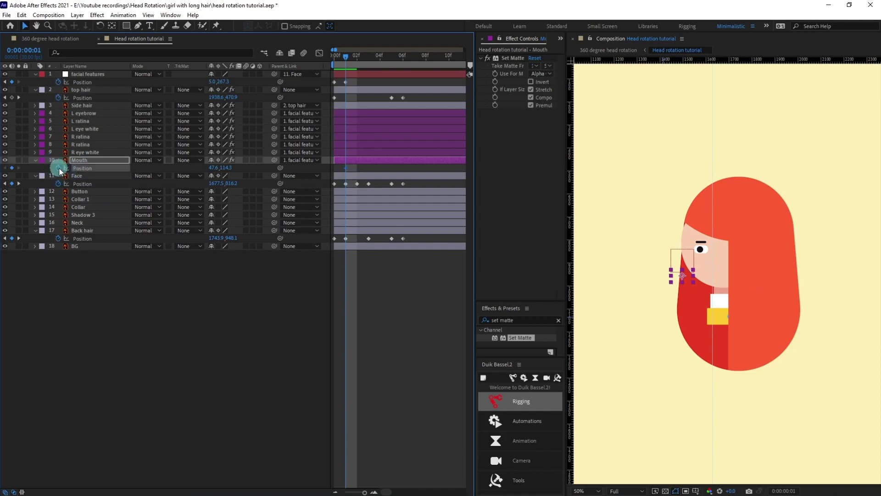
pyautogui.press('Home')
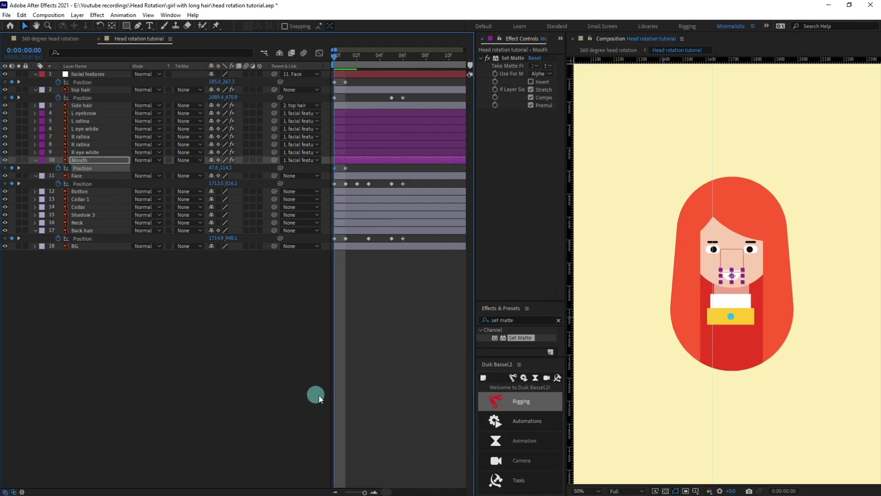
# Step: At frame 1, shift the Mouth layer right to about X 79.6 so it sits back on the face
pyautogui.press('pagedown')
pyautogui.press('Right')
pyautogui.press('Right')
pyautogui.press('Right')
pyautogui.press('Right')
pyautogui.press('Right')
pyautogui.press('Right')
pyautogui.press('Right')
pyautogui.press('Right')
pyautogui.press('Right')
pyautogui.press('Right')
pyautogui.press('Right')
pyautogui.press('Right')
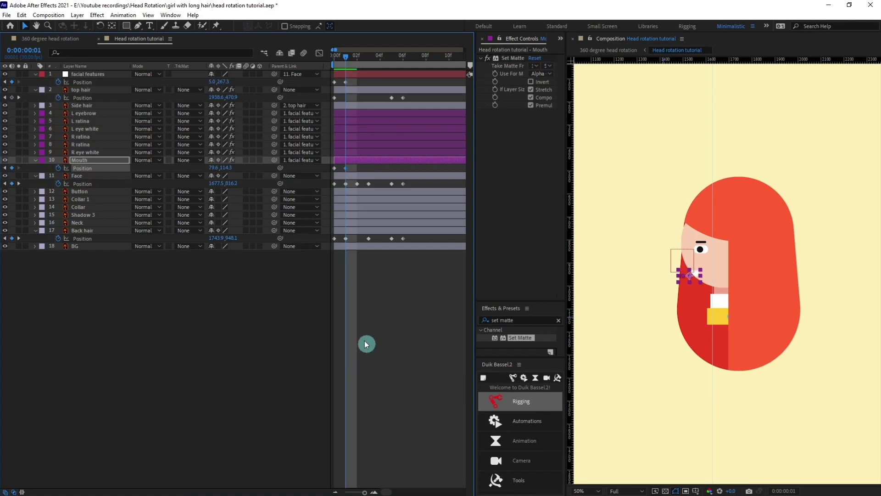
# Step: At frame 1, nudge the facial features null left to about X -1.0 and Mouth right to about X 83.6
pyautogui.click(349, 76)
pyautogui.press('Left')
pyautogui.press('Left')
pyautogui.press('Left')
pyautogui.press('Left')
pyautogui.press('Left')
pyautogui.press('Left')
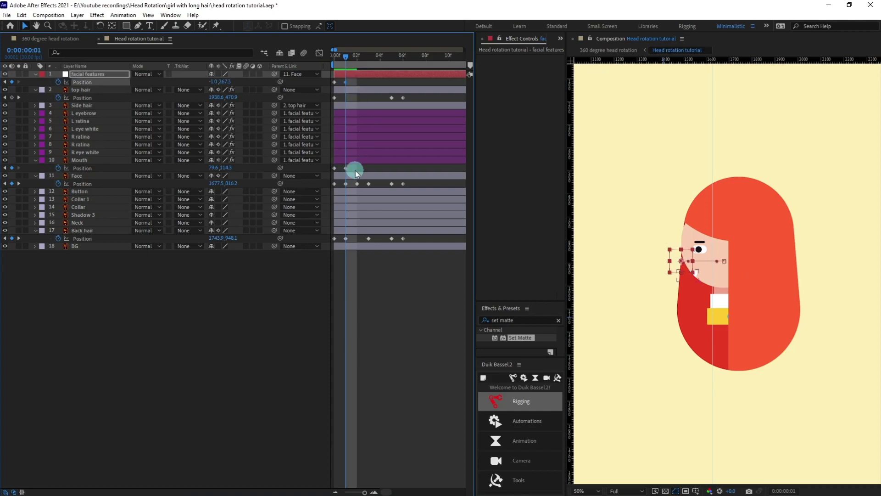
pyautogui.click(356, 161)
pyautogui.press('Right')
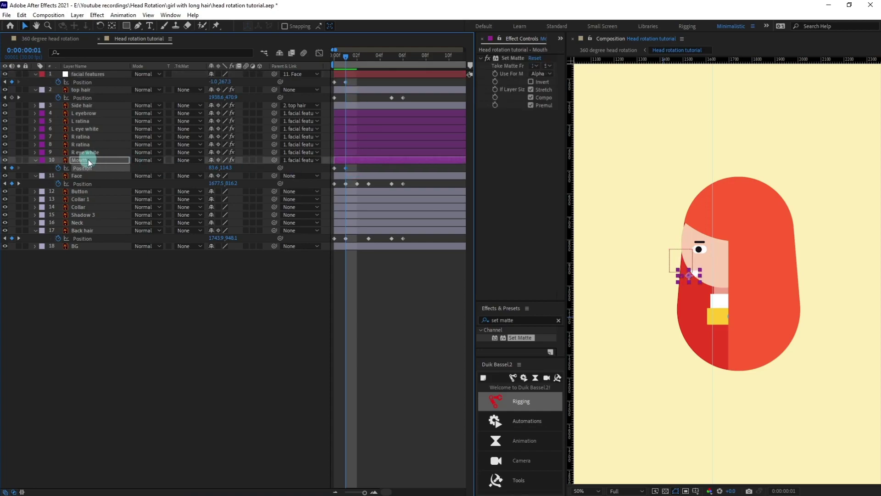
# Step: Keyframe Position on both R ratina layers at frame 0 and shift them left at frame 1 to about X 125.4 and X 121.2
pyautogui.click(87, 144)
pyautogui.click(89, 139)
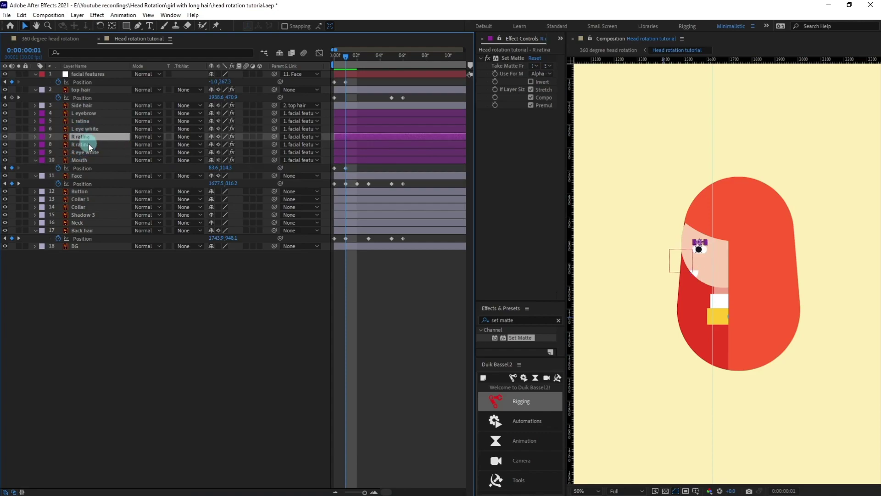
pyautogui.keyDown('shift'); pyautogui.click(89, 144); pyautogui.keyUp('shift')
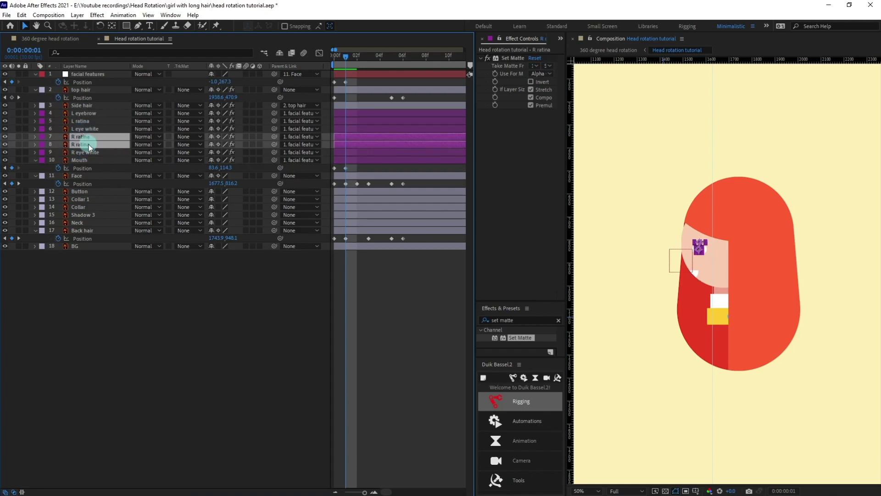
pyautogui.press('p')
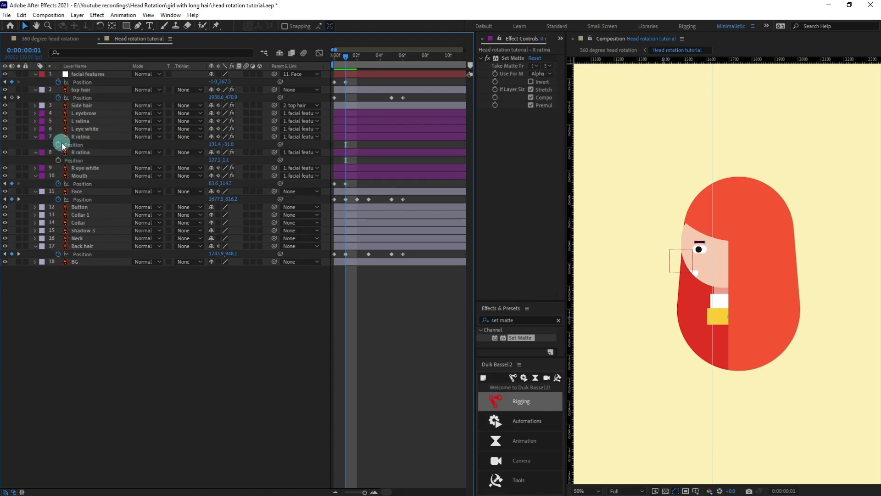
pyautogui.click(58, 144)
pyautogui.click(59, 160)
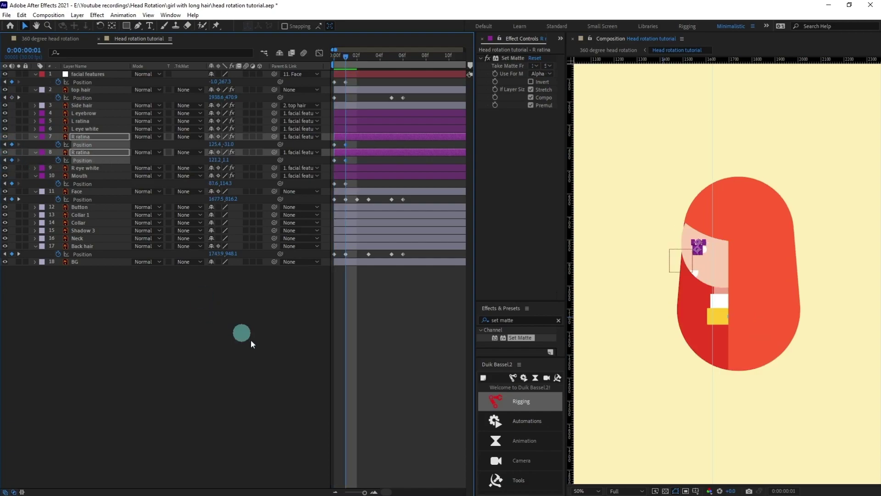
pyautogui.click(396, 352)
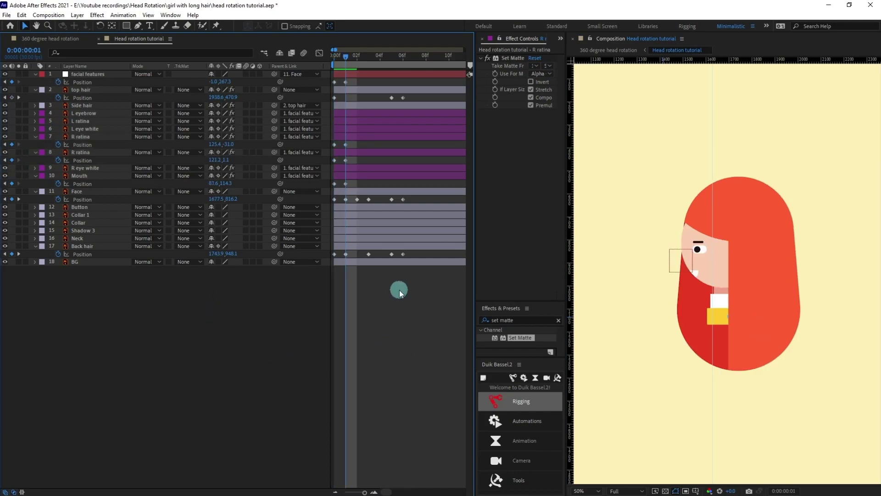
# Step: At frame 1, shift top hair left to about X 1874.6 to add a Position keyframe
pyautogui.click(358, 90)
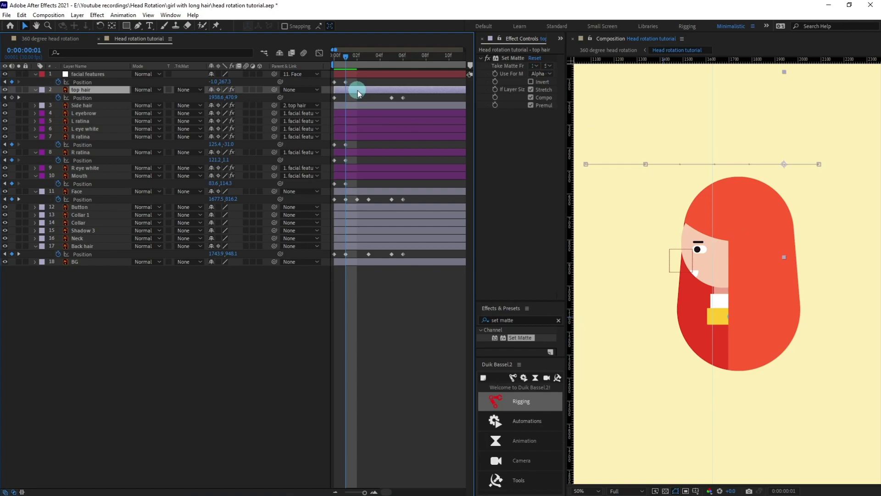
pyautogui.press('Left')
pyautogui.press('Left')
pyautogui.press('Left')
pyautogui.press('Left')
pyautogui.press('Left')
pyautogui.press('Left')
pyautogui.press('Left')
pyautogui.press('Left')
pyautogui.press('Left')
pyautogui.press('Left')
pyautogui.press('Left')
pyautogui.press('Left')
pyautogui.press('Left')
pyautogui.press('Left')
pyautogui.press('Left')
pyautogui.press('Left')
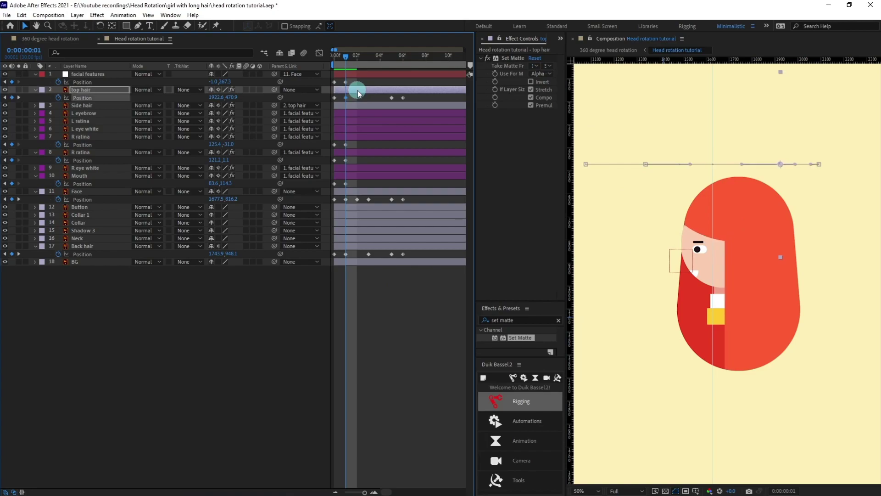
pyautogui.press('Left')
pyautogui.press('Left')
pyautogui.press('Left')
pyautogui.press('Left')
pyautogui.press('Left')
pyautogui.press('Left')
pyautogui.press('Left')
pyautogui.press('Left')
pyautogui.press('Left')
pyautogui.press('Left')
pyautogui.press('Left')
pyautogui.press('Left')
pyautogui.press('Left')
pyautogui.press('Left')
pyautogui.press('Left')
pyautogui.press('Left')
pyautogui.press('Left')
pyautogui.press('Left')
pyautogui.press('Left')
pyautogui.press('Left')
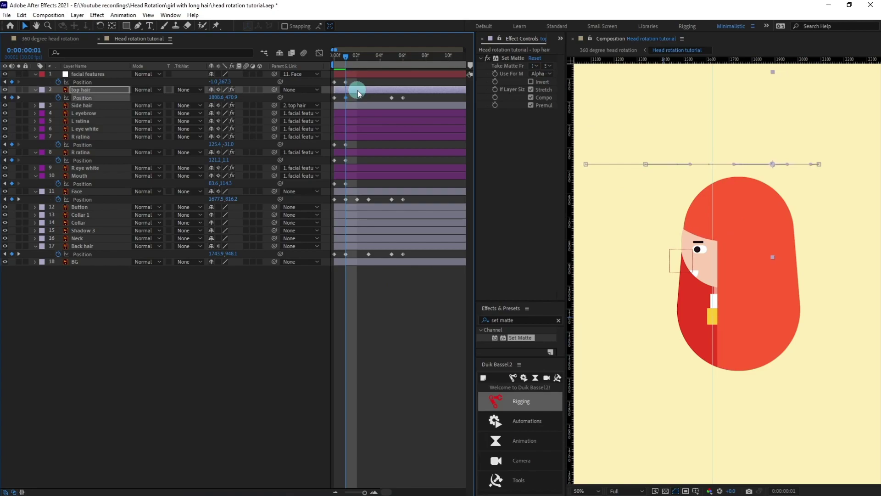
pyautogui.press('Left')
pyautogui.press('Left')
pyautogui.press('Left')
pyautogui.press('Left')
pyautogui.press('Left')
pyautogui.press('Left')
pyautogui.press('Left')
pyautogui.press('Left')
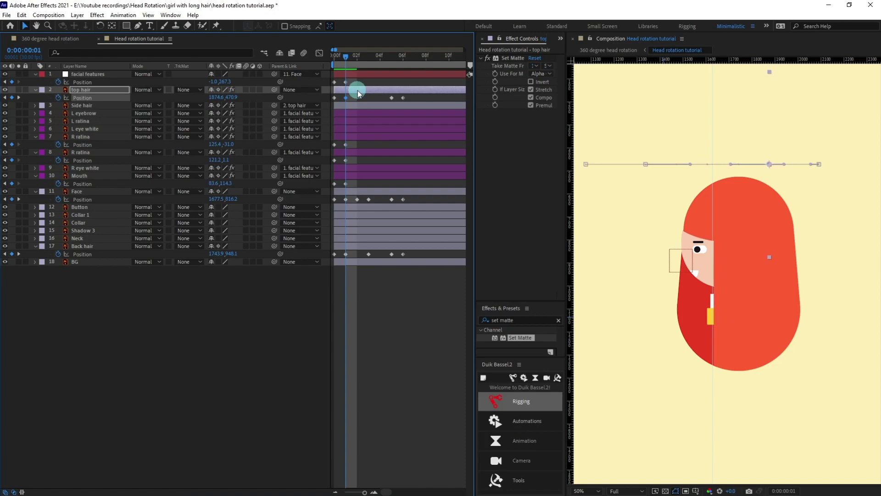
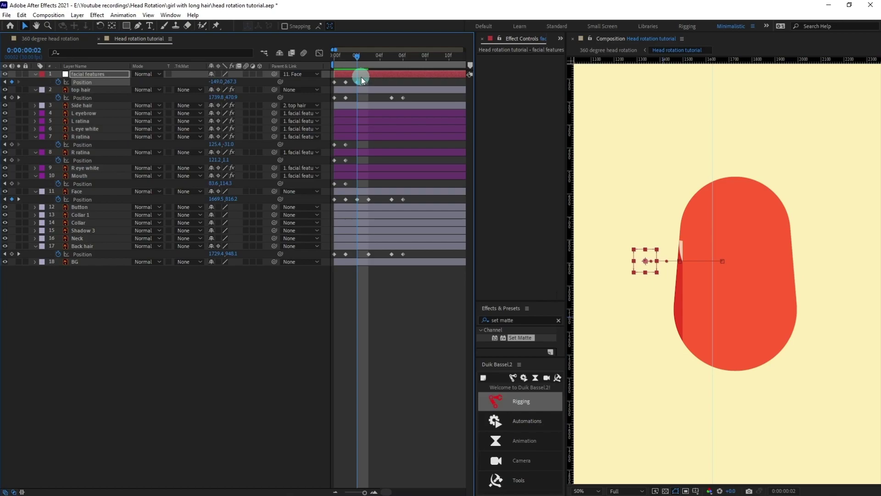
# Step: At frame 2, shift both R ratina layers right to about X 131.4 and X 127.2
pyautogui.click(374, 137)
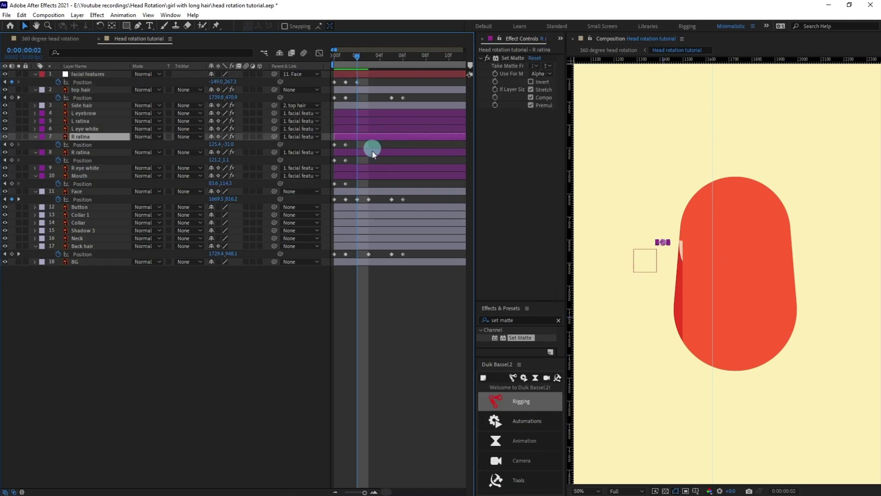
pyautogui.click(338, 145)
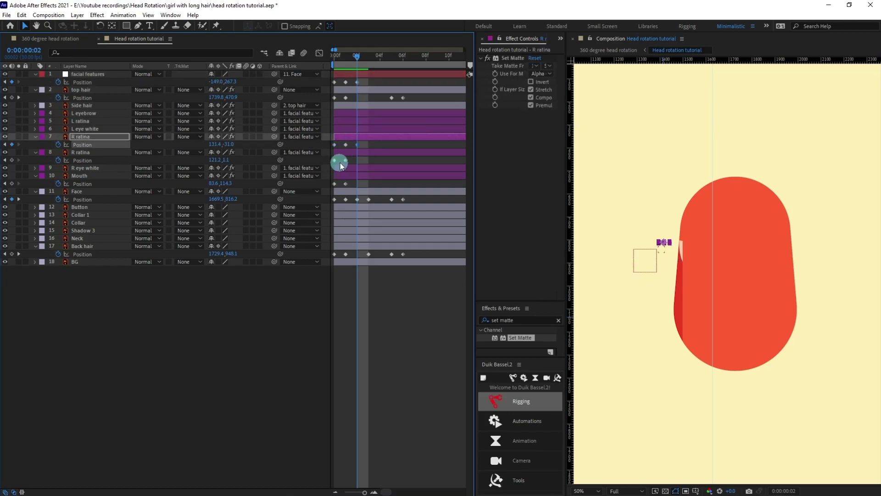
pyautogui.click(335, 160)
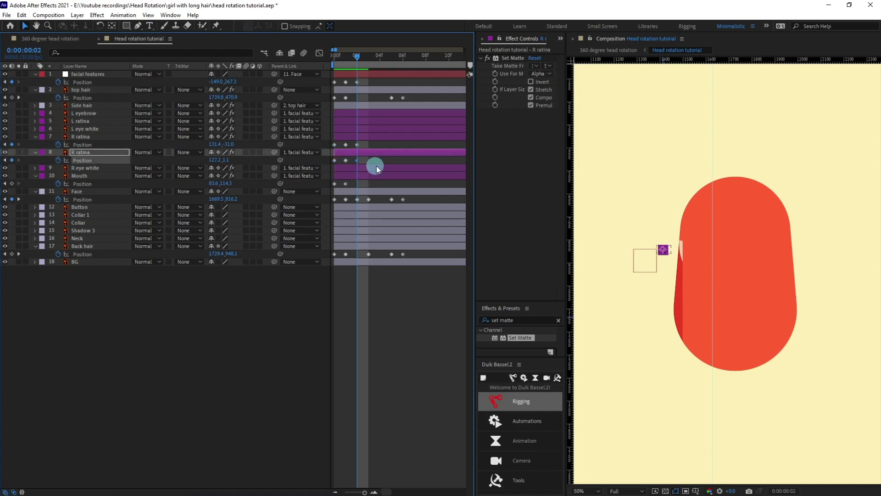
# Step: Move the frame 2 Position keyframes of both R ratina layers to frame 3
pyautogui.press('pagedown')
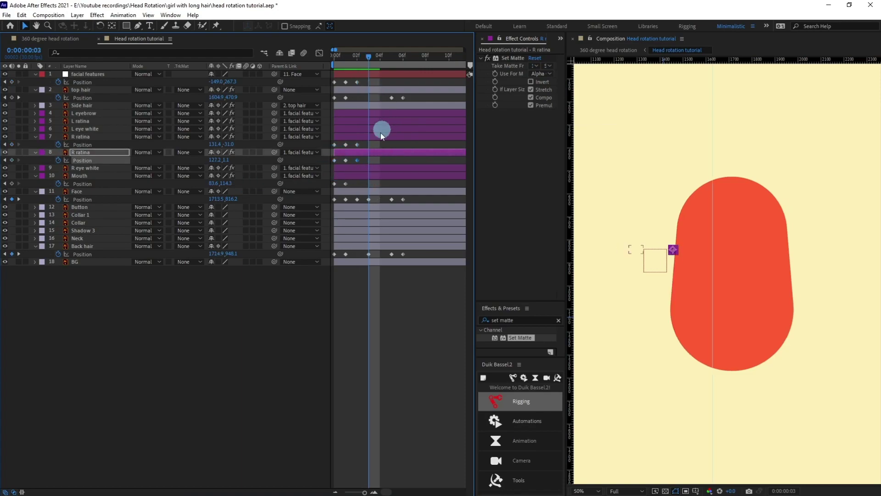
pyautogui.click(357, 144)
pyautogui.keyDown('shift'); pyautogui.click(357, 161); pyautogui.keyUp('shift')
pyautogui.moveTo(358, 161); pyautogui.dragTo(368, 162)
pyautogui.click(390, 145)
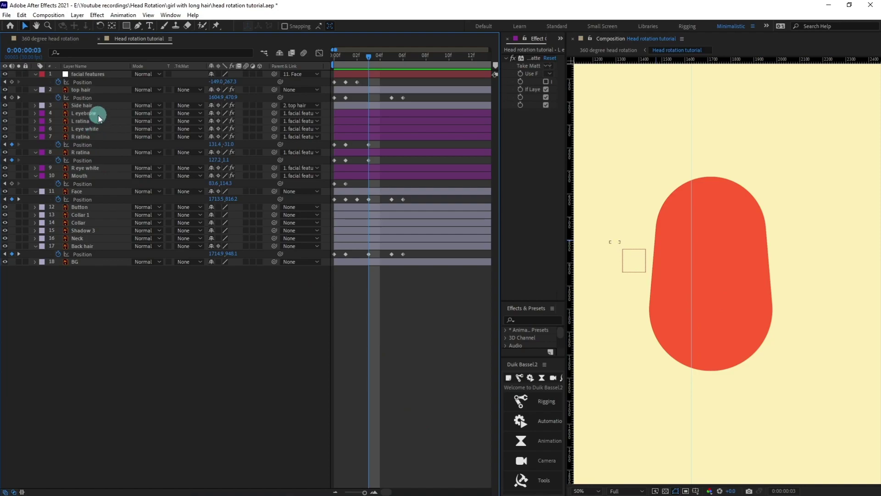
# Step: Split the facial features null and all eye, eyebrow and mouth layers at frame 3, grouping the second-half copies directly above Face
pyautogui.click(99, 113)
pyautogui.keyDown('shift'); pyautogui.click(91, 176); pyautogui.keyUp('shift')
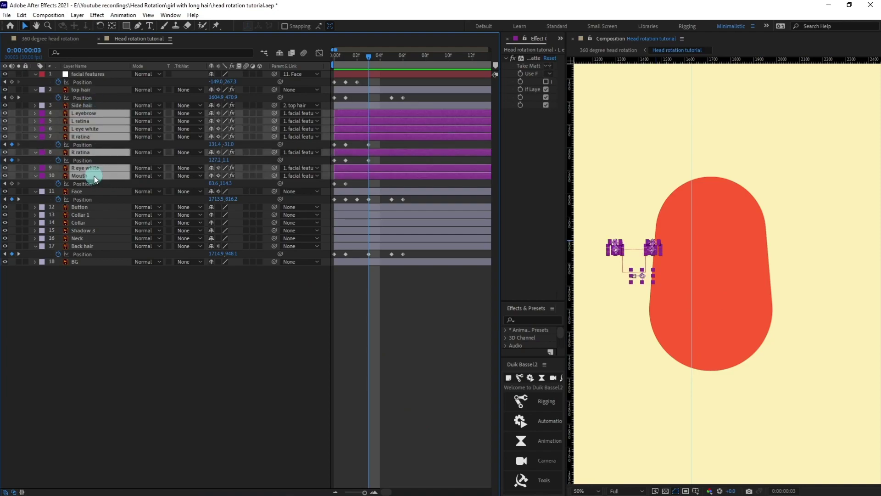
pyautogui.keyDown('ctrl'); pyautogui.click(95, 75); pyautogui.keyUp('ctrl')
pyautogui.hotkey('ctrl', 'd')
pyautogui.moveTo(81, 148); pyautogui.dragTo(100, 245)
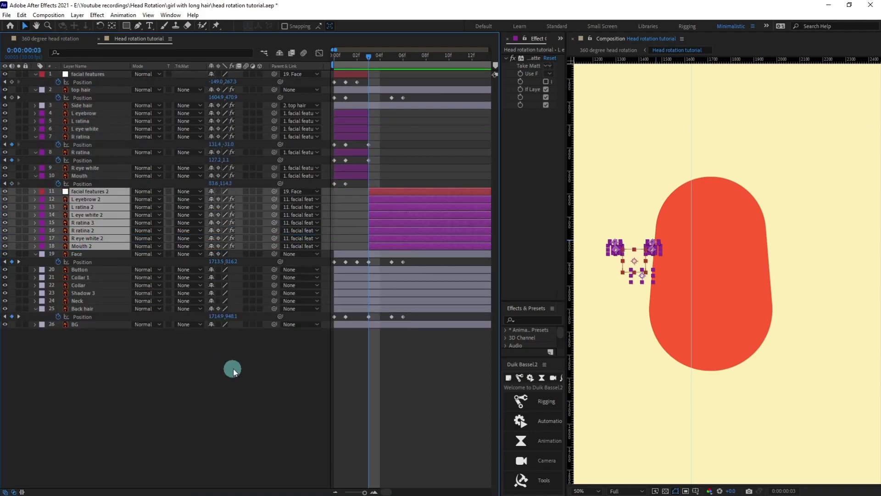
# Step: Reveal the split layers' keyframes and add Position keyframes to facial features 2 and Mouth 2 at frame 3
pyautogui.press('u')
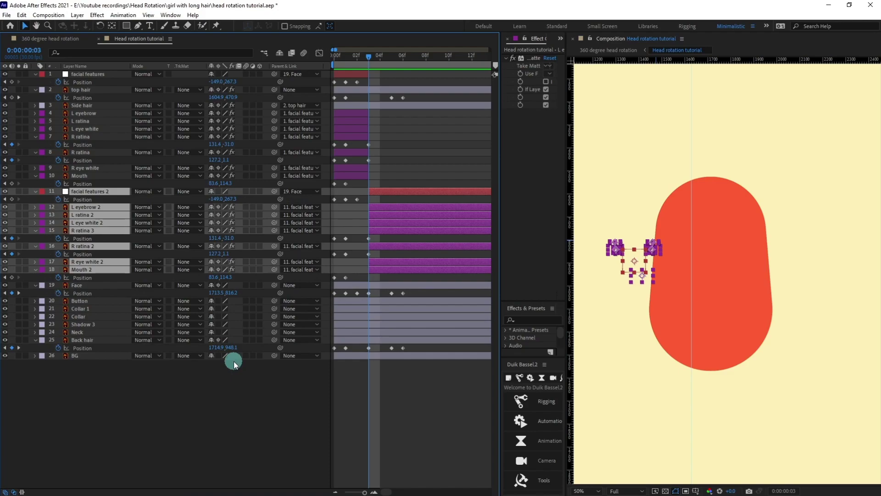
pyautogui.click(12, 200)
pyautogui.click(11, 278)
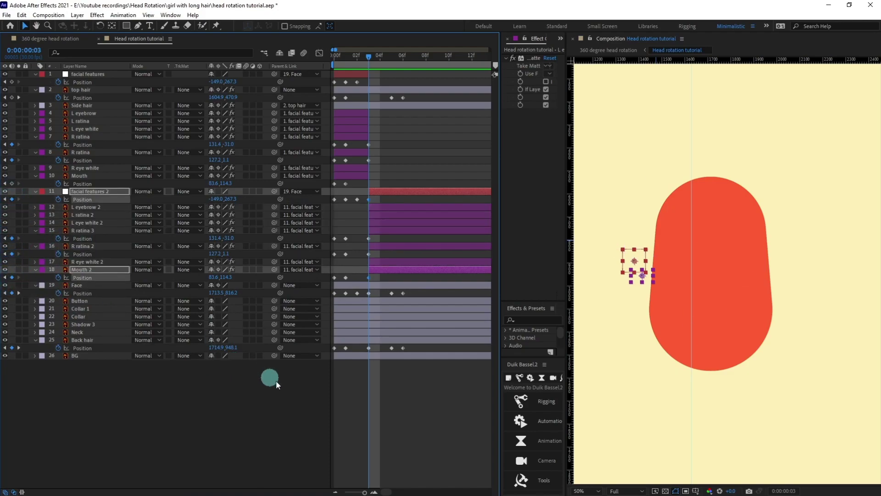
pyautogui.click(414, 409)
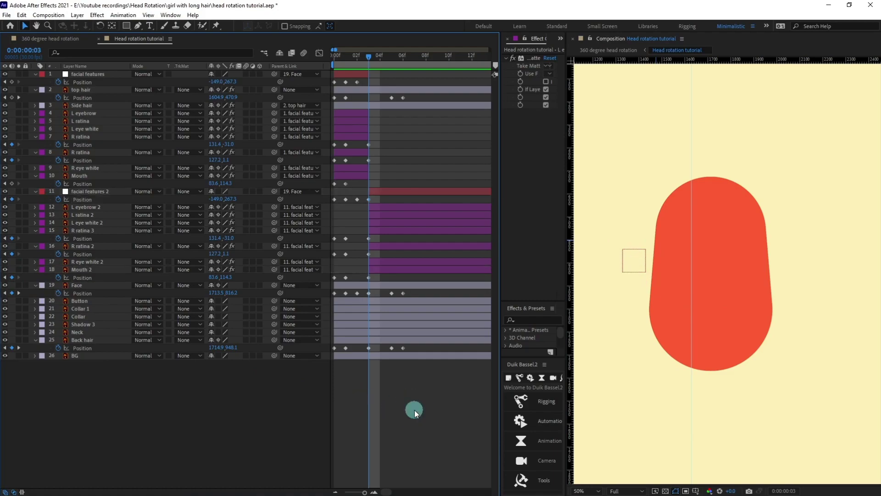
# Step: Delete the Position keyframes at frames 1 and 2 on facial features 2, R ratina 3, R ratina 2 and Mouth 2
pyautogui.moveTo(362, 199); pyautogui.dragTo(343, 280)
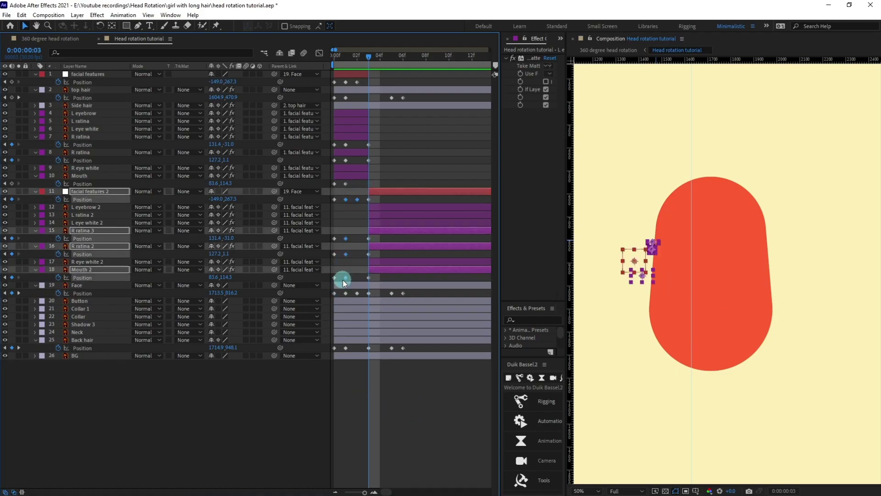
pyautogui.press('Delete')
pyautogui.click(351, 224)
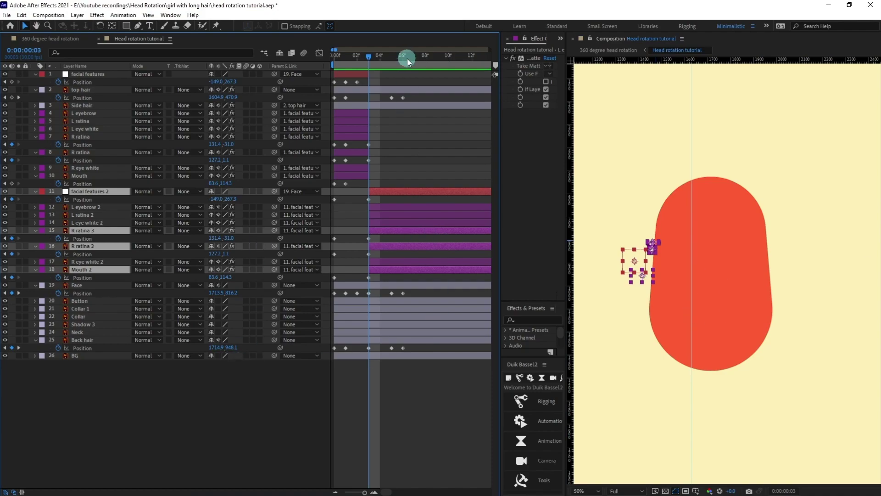
# Step: At frame 3, move the facial features 2 null to the right side of the head, at about X 563
pyautogui.click(391, 194)
pyautogui.click(175, 204)
pyautogui.click(76, 200)
pyautogui.click(358, 201)
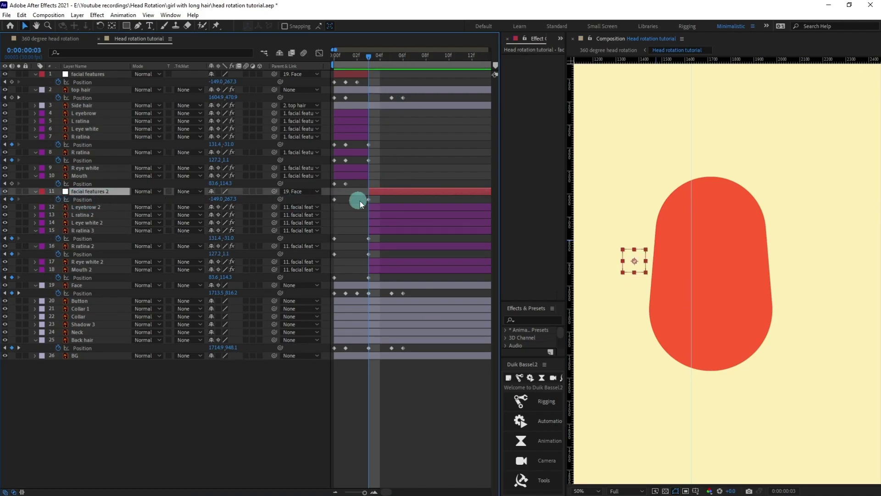
pyautogui.click(315, 200)
pyautogui.moveTo(638, 255); pyautogui.dragTo(804, 260)
pyautogui.click(387, 207)
pyautogui.hotkey('ctrl', 'z')
pyautogui.click(638, 250)
pyautogui.click(386, 203)
pyautogui.click(372, 81)
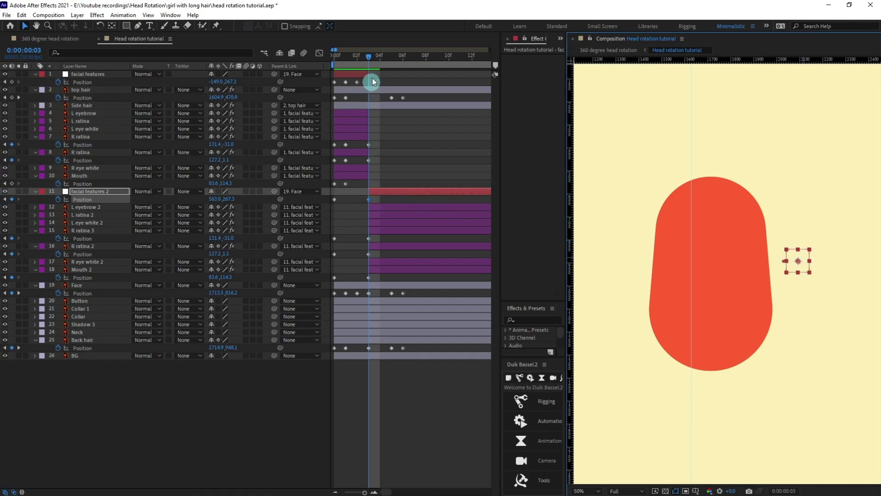
# Step: At frame 5, move the facial features 2 null left onto the visible face, to about X 397
pyautogui.moveTo(371, 57); pyautogui.dragTo(394, 62)
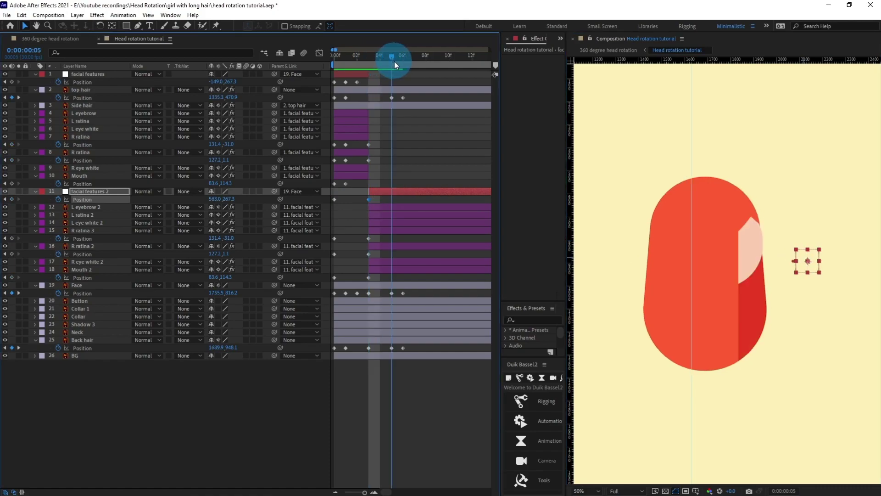
pyautogui.click(811, 255)
pyautogui.moveTo(811, 255); pyautogui.dragTo(778, 255)
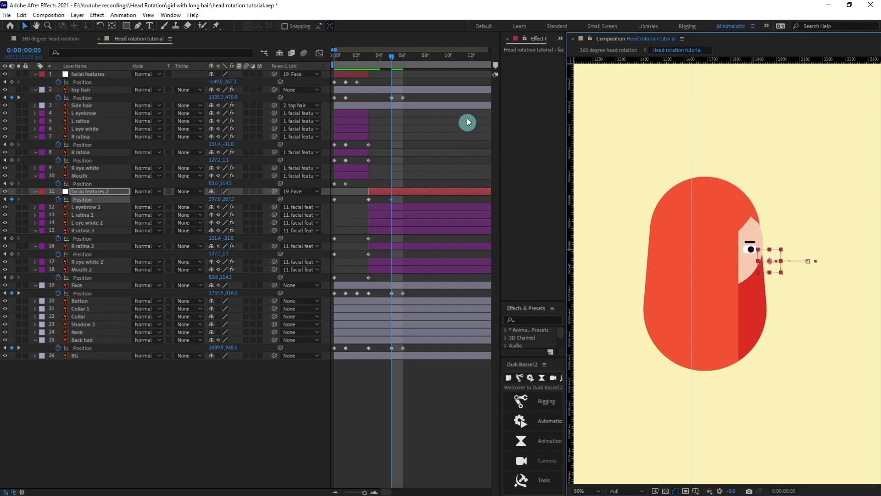
# Step: Copy the frame 0 Position keyframe of facial features 2 to frame 6
pyautogui.moveTo(396, 61); pyautogui.dragTo(401, 58)
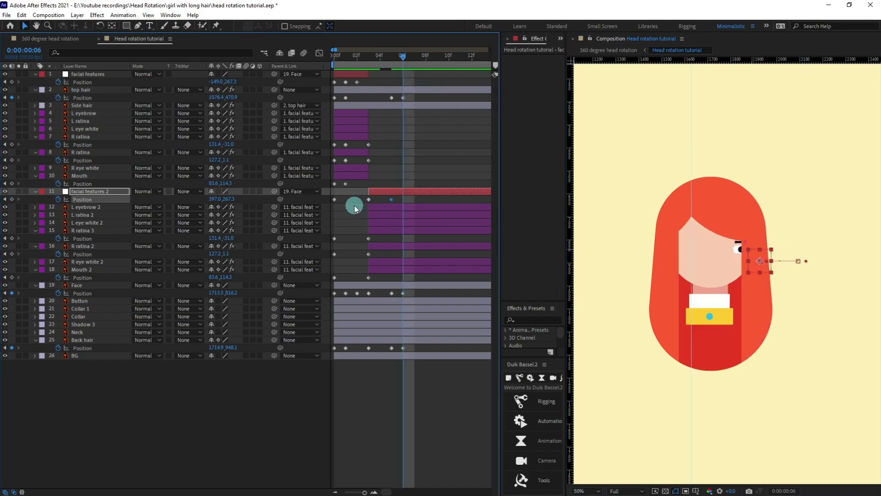
pyautogui.click(335, 200)
pyautogui.hotkey('ctrl', 'v')
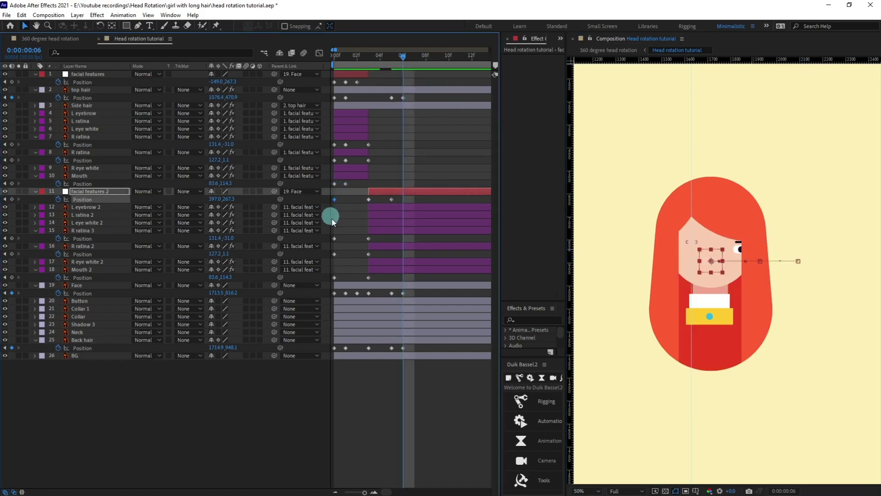
pyautogui.click(431, 395)
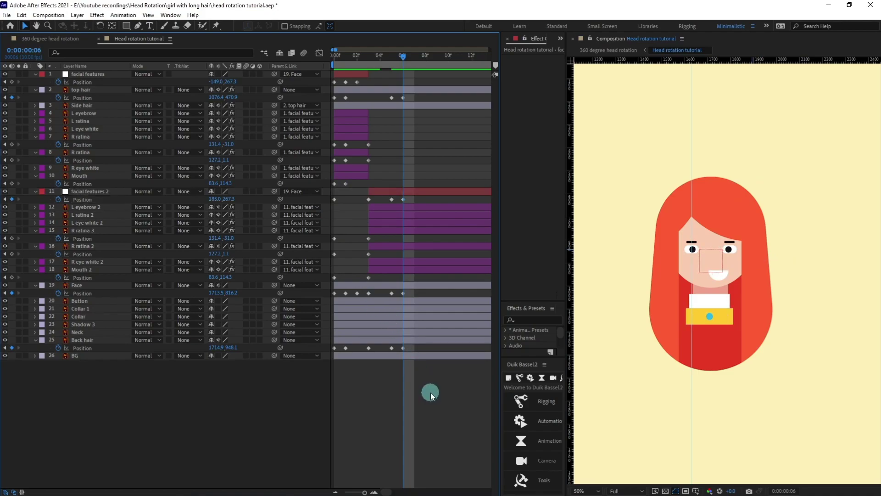
# Step: Copy the frame 0 Position keyframe of Mouth 2 to frame 6
pyautogui.press('pageup')
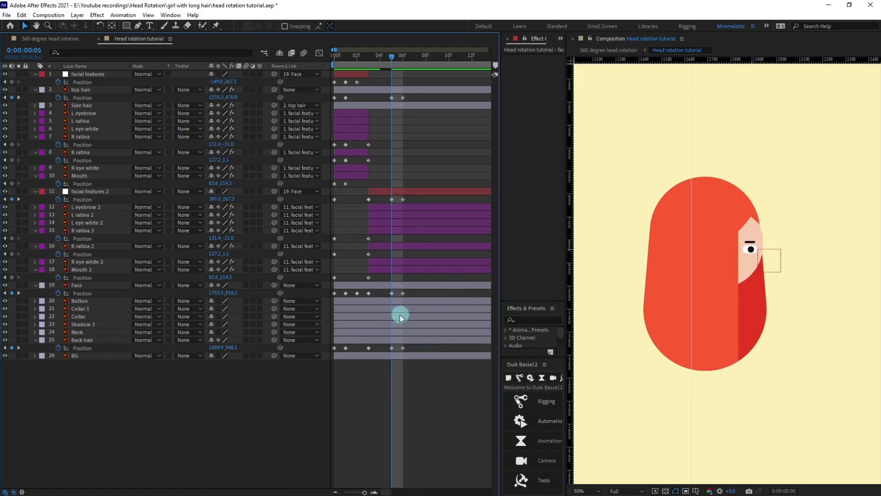
pyautogui.click(94, 269)
pyautogui.press('pagedown')
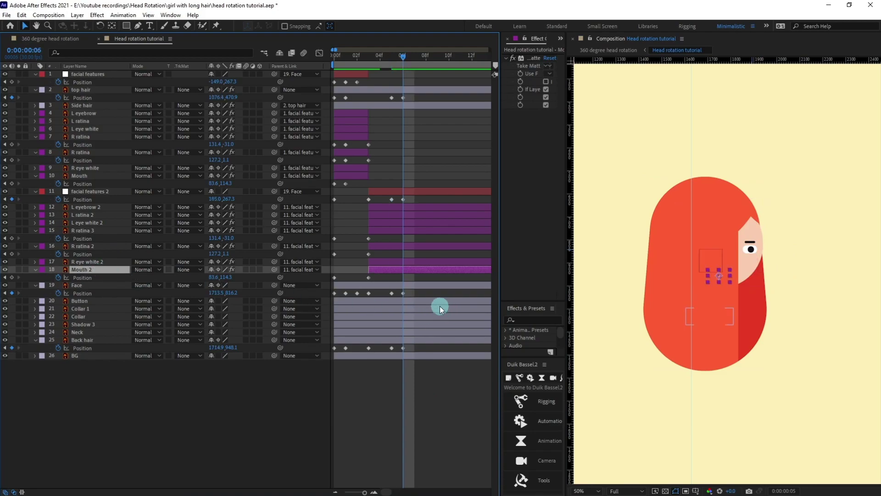
pyautogui.click(339, 278)
pyautogui.hotkey('ctrl', 'c')
pyautogui.hotkey('ctrl', 'v')
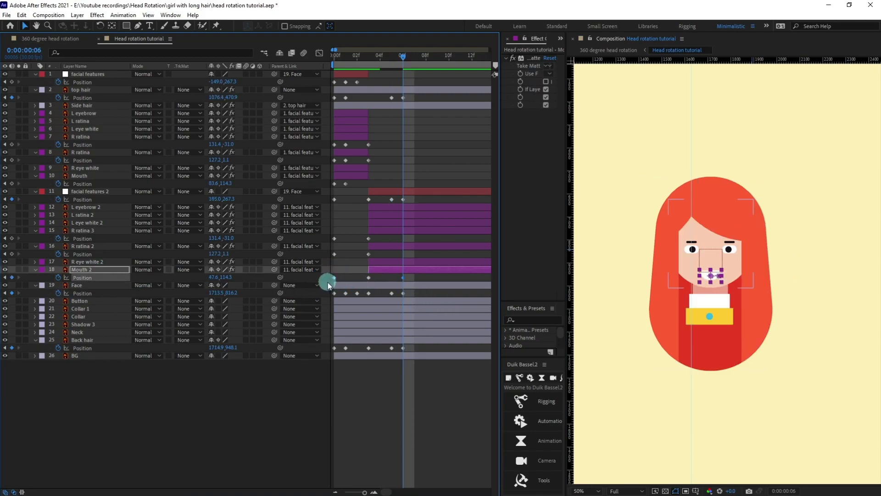
# Step: At frame 5, shift Mouth 2 left to about X -8.4 so it sits on the visible face
pyautogui.press('pageup')
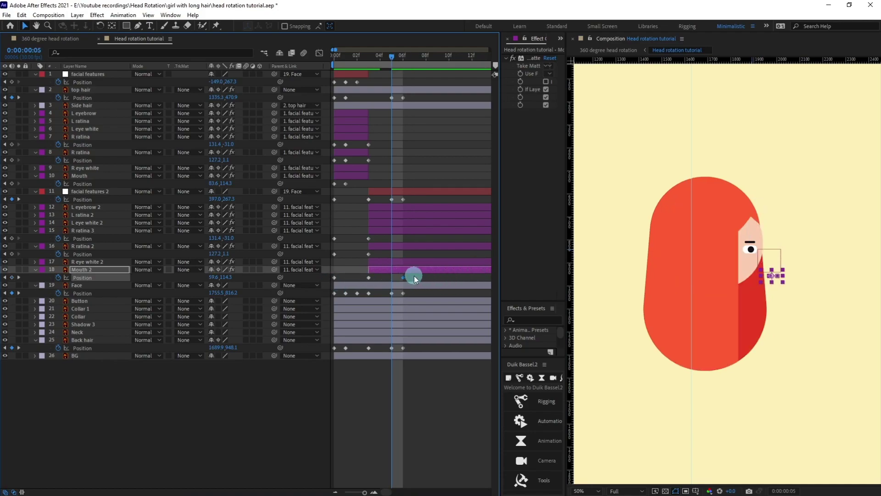
pyautogui.hotkey('shift', 'Left')
pyautogui.hotkey('shift', 'Left')
pyautogui.hotkey('shift', 'Left')
pyautogui.hotkey('shift', 'Left')
pyautogui.press('Left')
pyautogui.press('Left')
pyautogui.press('Left')
pyautogui.press('Left')
pyautogui.press('Left')
pyautogui.press('Left')
pyautogui.hotkey('shift', 'Left')
pyautogui.press('Left')
pyautogui.press('Left')
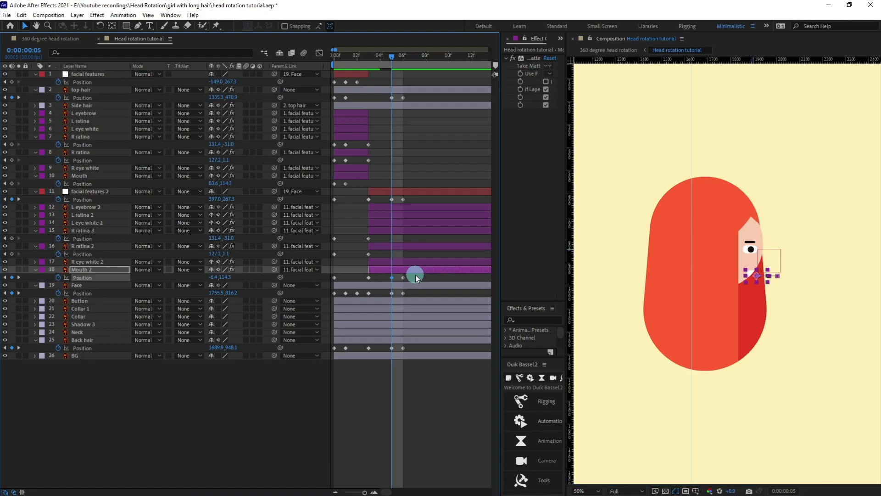
pyautogui.press('Right')
pyautogui.press('Right')
# Step: Add Position keyframes to L ratina 2 at frames 5, 3 and 6
pyautogui.click(104, 230)
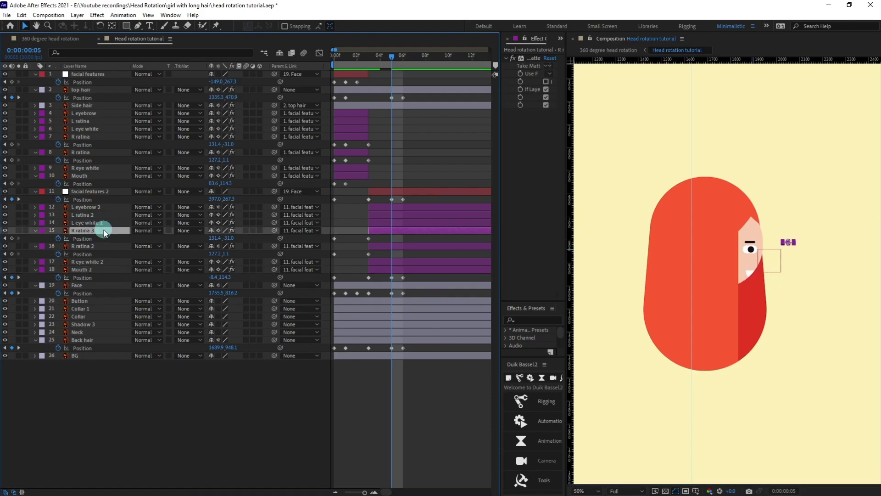
pyautogui.click(88, 216)
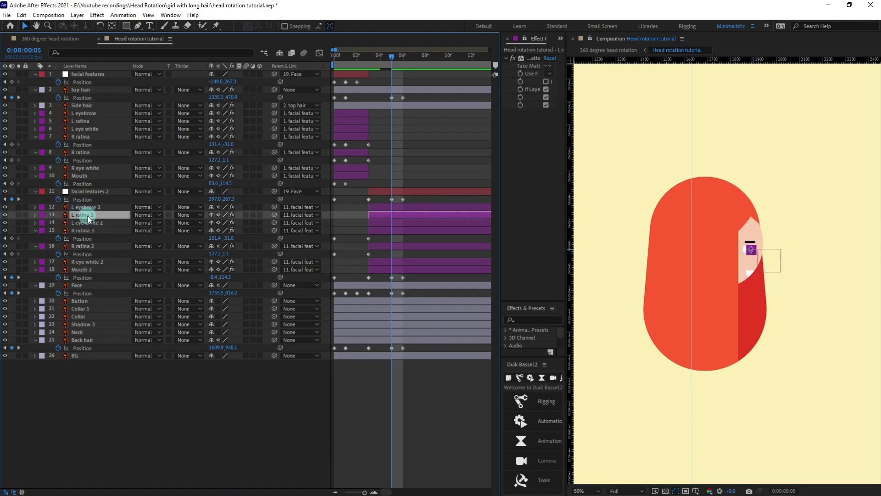
pyautogui.press('p')
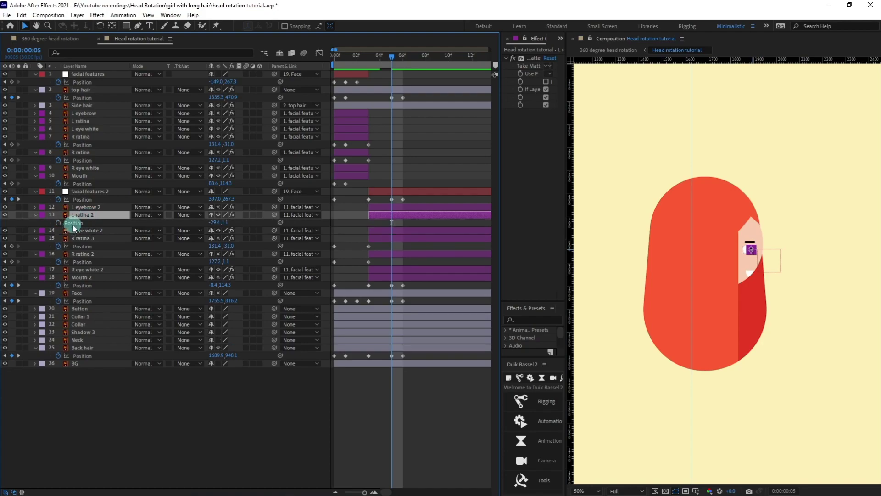
pyautogui.click(60, 224)
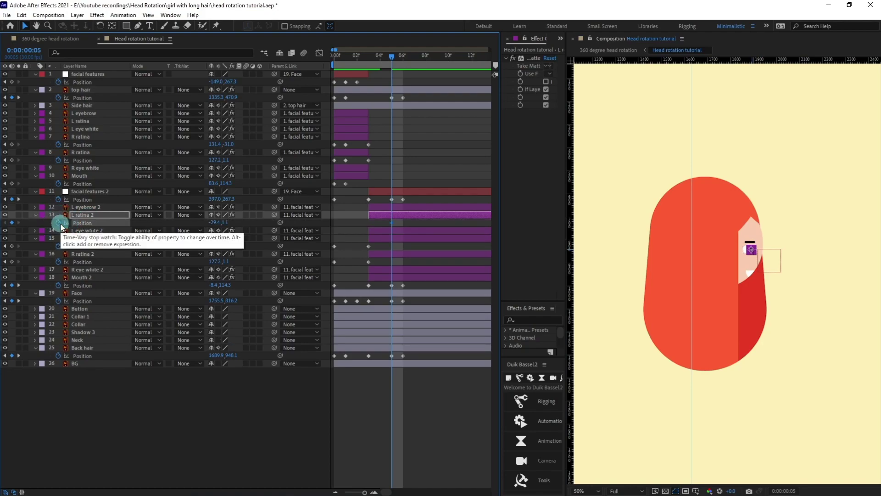
pyautogui.press('pageup')
pyautogui.press('pageup')
pyautogui.click(12, 223)
pyautogui.press('pagedown')
pyautogui.press('pagedown')
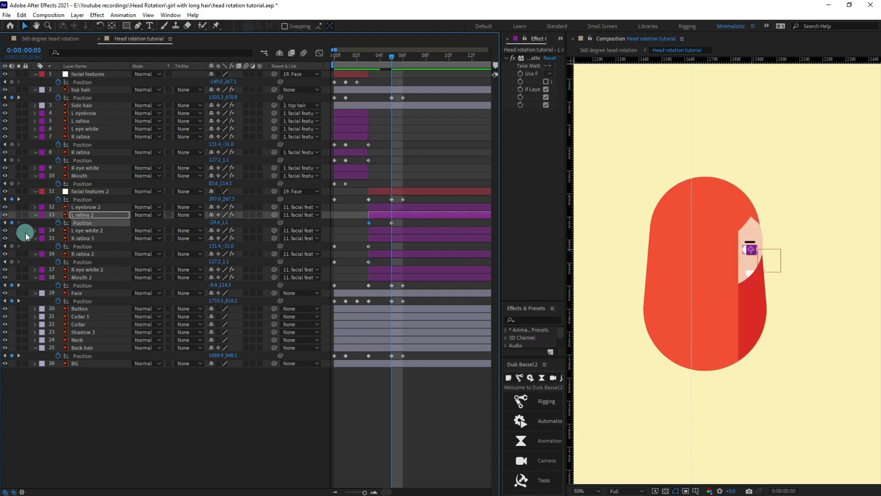
pyautogui.press('pagedown')
pyautogui.click(12, 222)
# Step: At frame 5, shift L ratina 2 right to about X -23.4
pyautogui.press('pageup')
pyautogui.scroll(3, 690, 255)
pyautogui.scroll(-3, 689, 255)
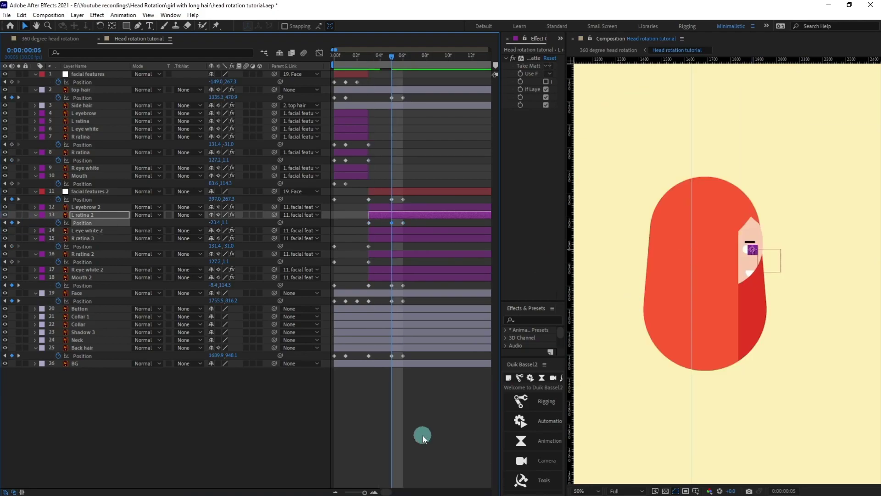
pyautogui.click(398, 423)
# Step: Extend the start of all second-half facial layers, from facial features 2 to Mouth 2, back to frame 0
pyautogui.click(400, 192)
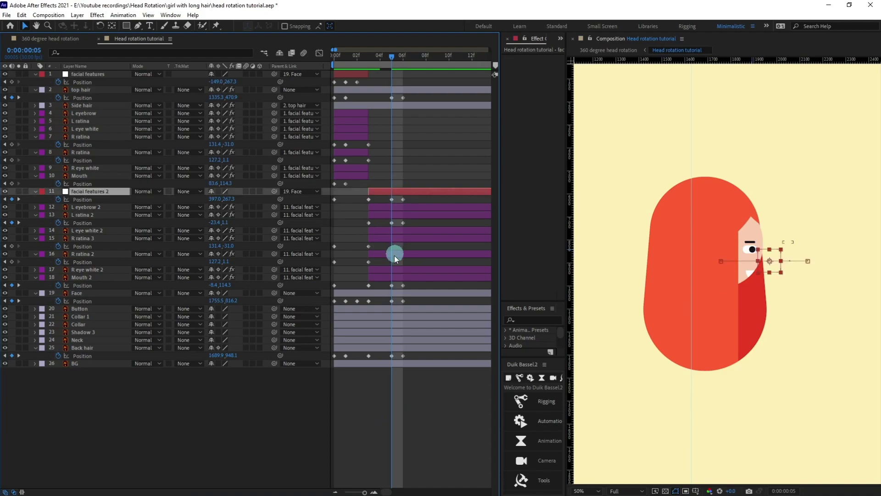
pyautogui.keyDown('shift'); pyautogui.click(387, 277); pyautogui.keyUp('shift')
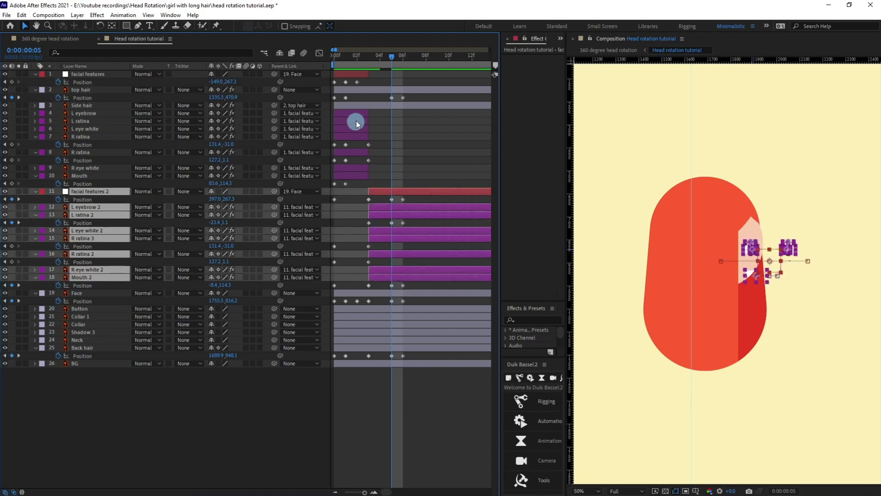
pyautogui.click(343, 57)
pyautogui.hotkey('alt', '[')
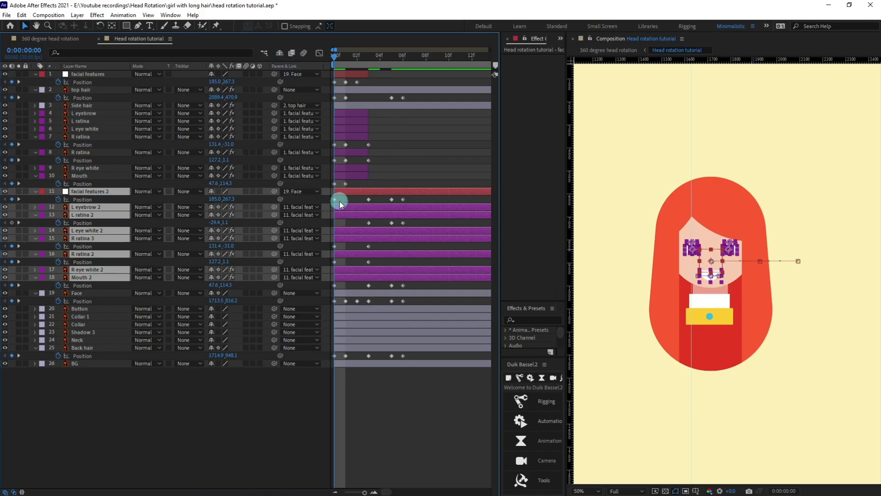
# Step: Add Opacity keyframes at frame 0 to facial features 2 and all its second-half facial layers
pyautogui.press('t')
pyautogui.click(57, 199)
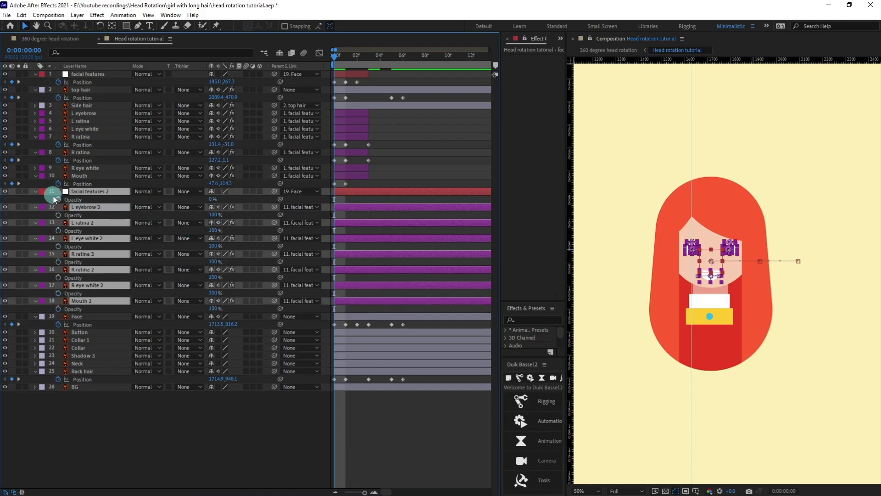
pyautogui.press('u')
pyautogui.press('t')
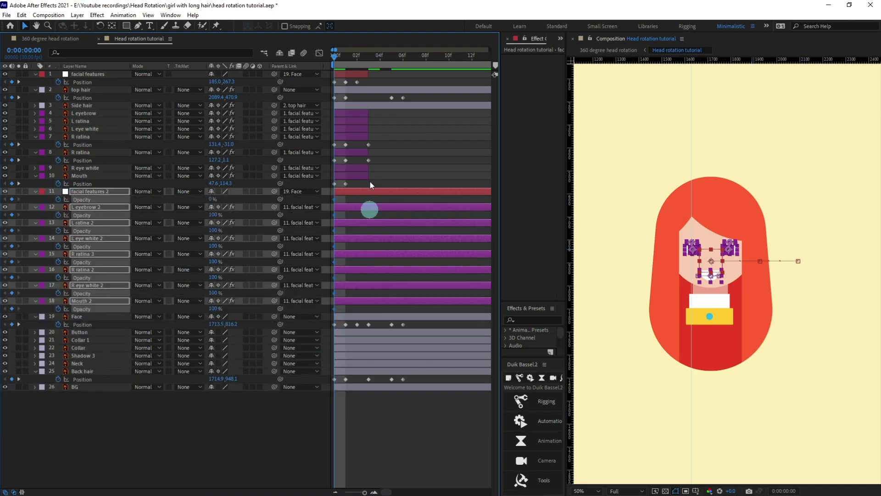
# Step: Add Opacity keyframes at frames 3 and 6 to facial features 2 and all its second-half facial layers
pyautogui.moveTo(351, 52); pyautogui.dragTo(369, 59)
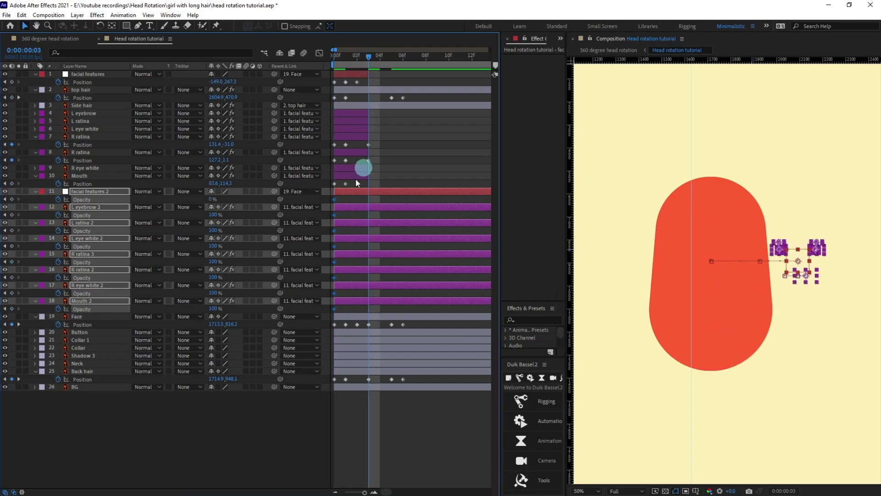
pyautogui.click(11, 199)
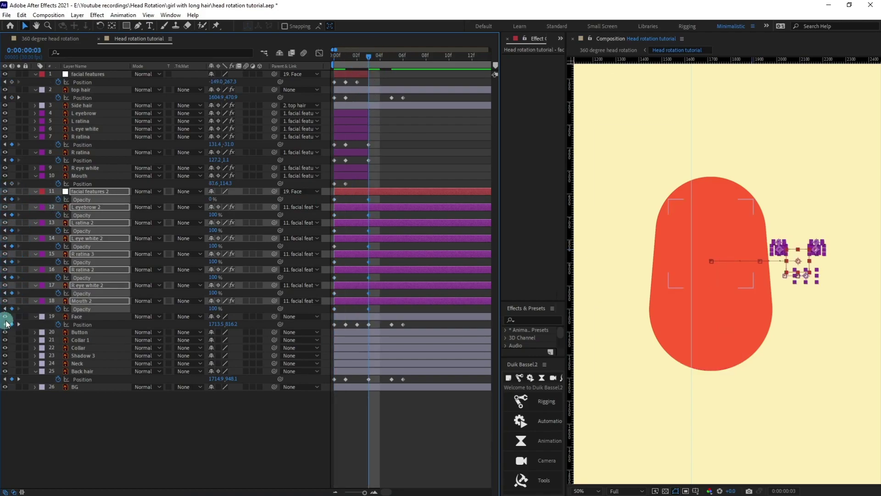
pyautogui.press('pagedown')
pyautogui.press('pagedown')
pyautogui.press('pagedown')
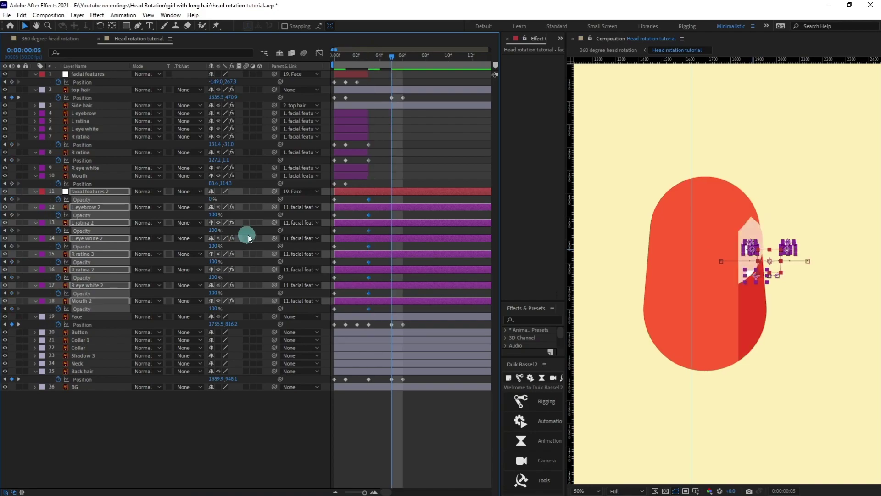
pyautogui.click(12, 200)
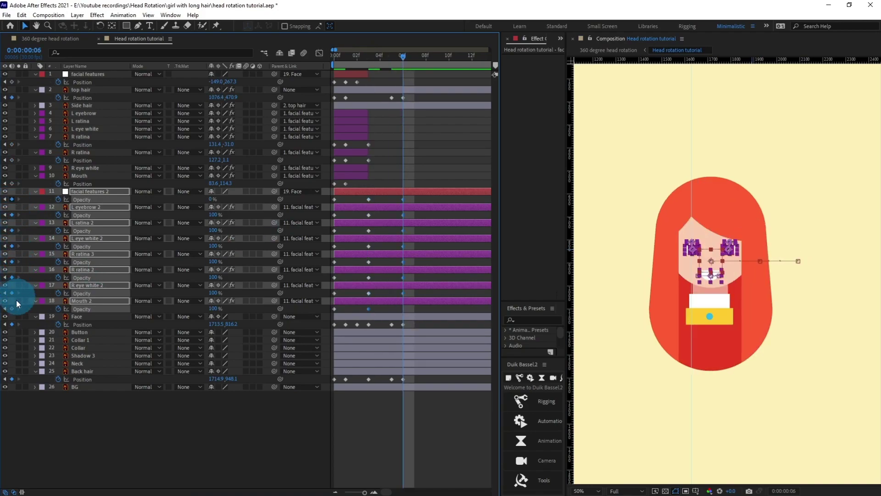
# Step: Convert the frame 0 Opacity keyframes of facial features 2 and its second-half facial layers to hold keyframes
pyautogui.press('pageup')
pyautogui.press('pageup')
pyautogui.press('pageup')
pyautogui.press('pageup')
pyautogui.press('pageup')
pyautogui.press('pageup')
pyautogui.moveTo(338, 199); pyautogui.dragTo(318, 310)
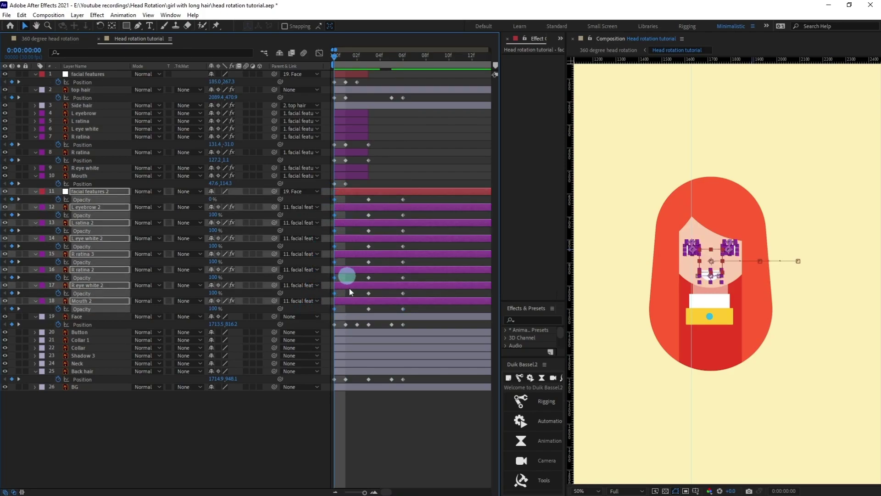
pyautogui.rightClick(335, 311)
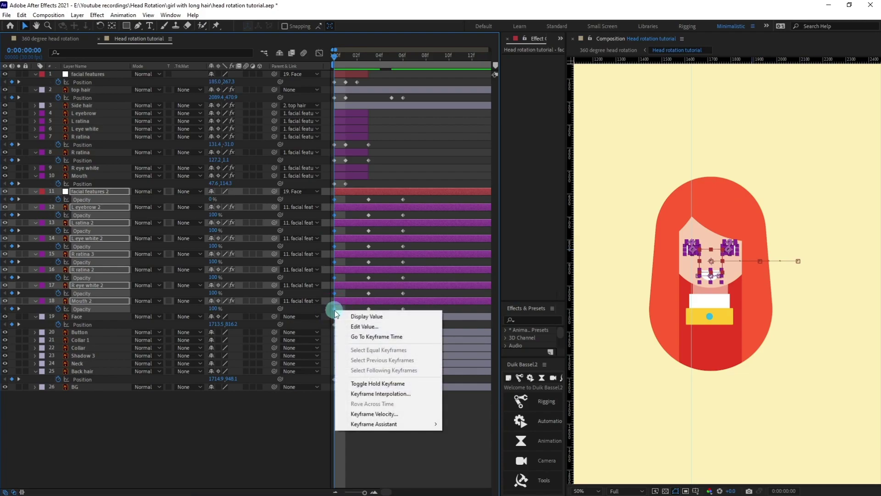
pyautogui.press('Escape')
pyautogui.press('F9')
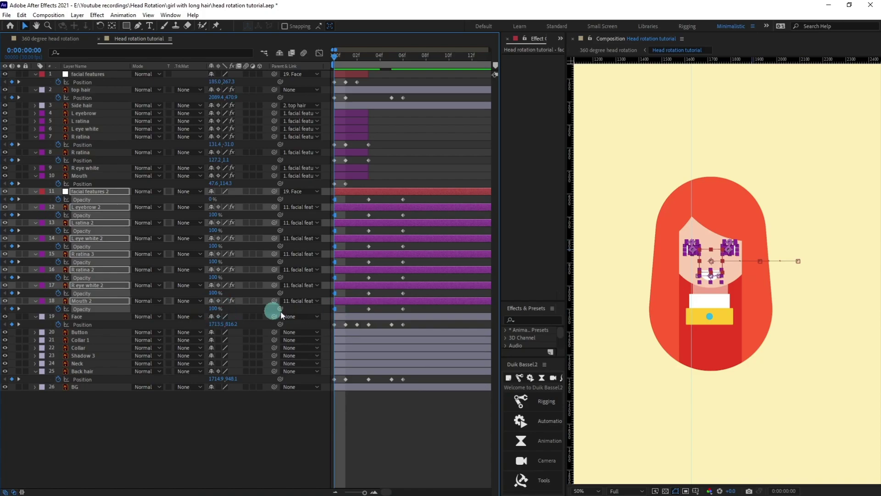
# Step: Set the second-half layers' Opacity to 0% at frame 0 and convert their frame 3 and 6 keyframes to hold
pyautogui.write('0')
pyautogui.press('Return')
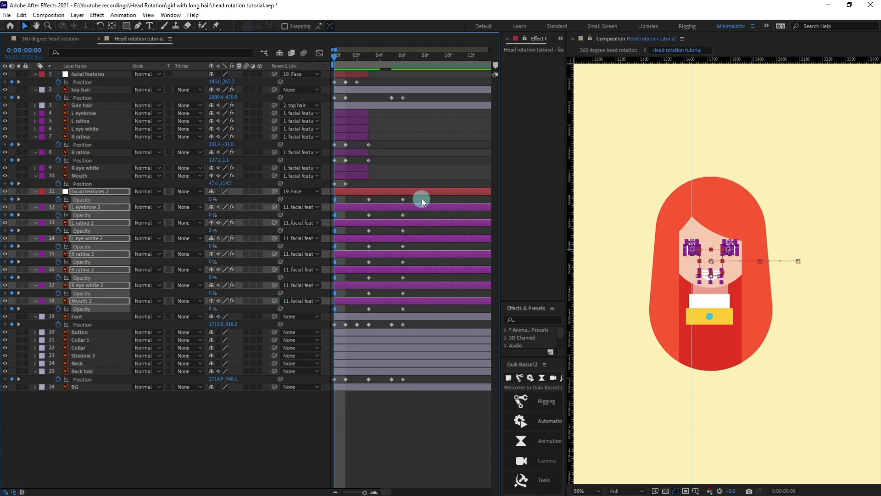
pyautogui.moveTo(422, 198); pyautogui.dragTo(357, 315)
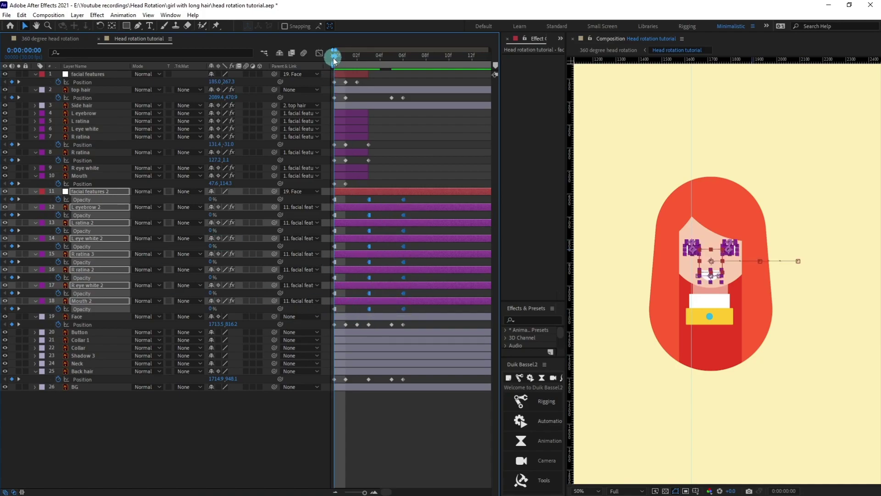
# Step: Extend the end of facial features and all first-half facial layers, from L eyebrow to Mouth, to the composition's end
pyautogui.click(351, 178)
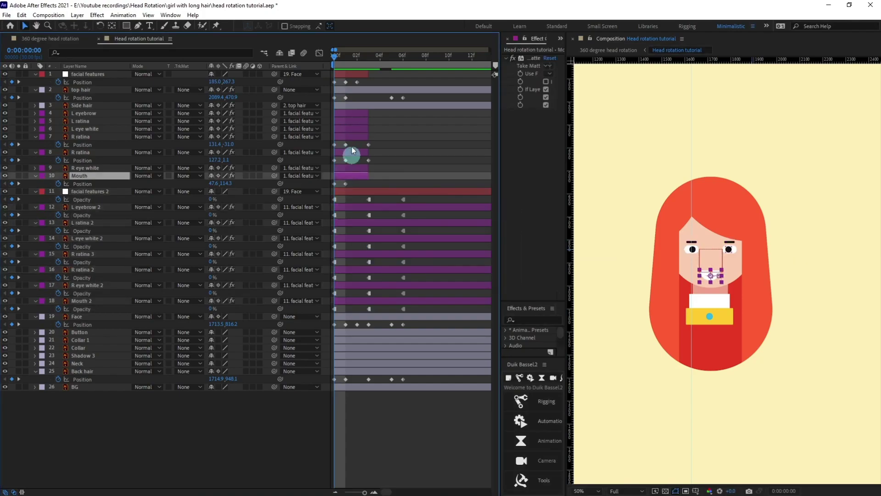
pyautogui.keyDown('shift'); pyautogui.click(350, 113); pyautogui.keyUp('shift')
pyautogui.keyDown('ctrl'); pyautogui.click(106, 74); pyautogui.keyUp('ctrl')
pyautogui.click(354, 61)
pyautogui.click(379, 57)
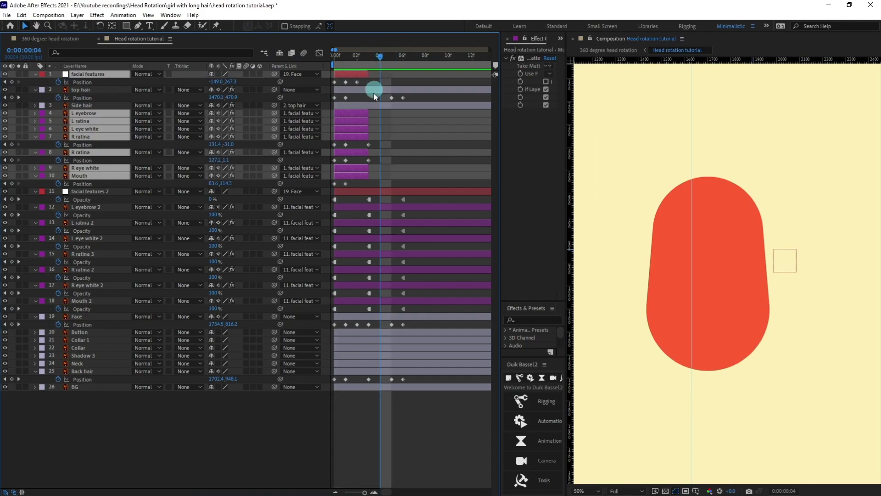
pyautogui.press(';')
pyautogui.scroll(-5, 479, 59)
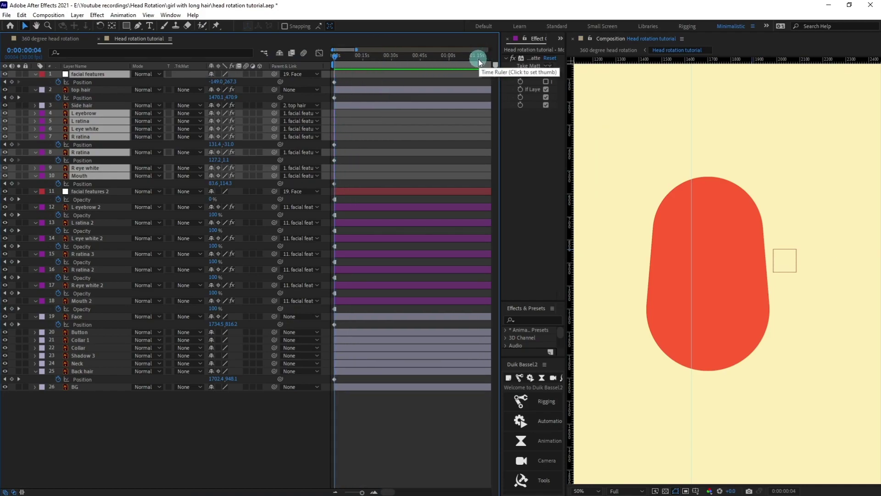
pyautogui.moveTo(478, 58); pyautogui.dragTo(491, 57)
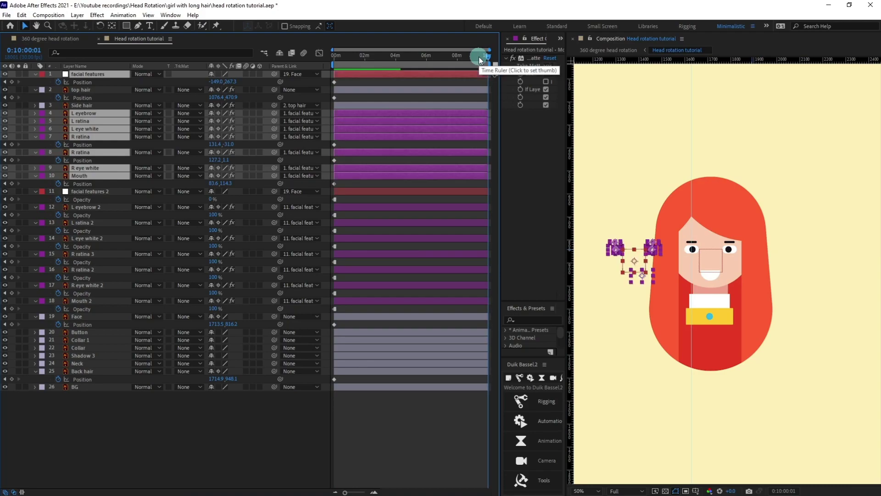
# Step: Add Opacity keyframes at frame 3 to facial features and all its first-half facial layers
pyautogui.click(330, 60)
pyautogui.scroll(10, 422, 159)
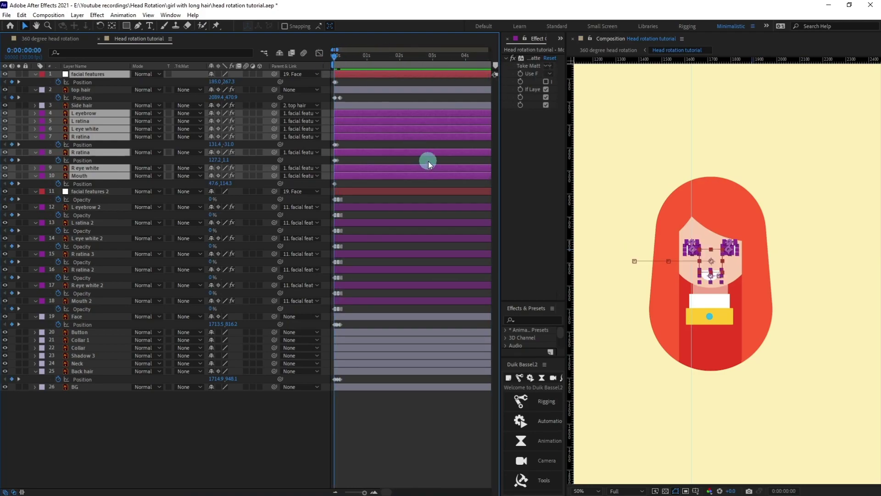
pyautogui.click(387, 62)
pyautogui.click(407, 115)
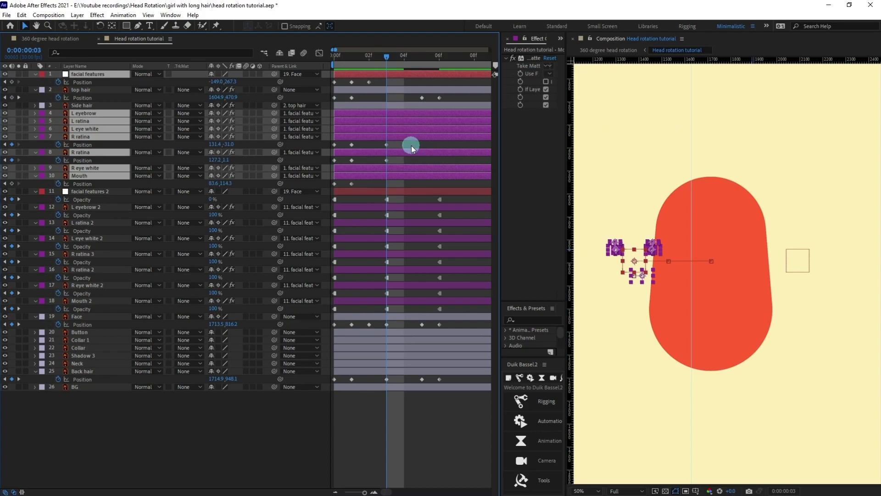
pyautogui.press('t')
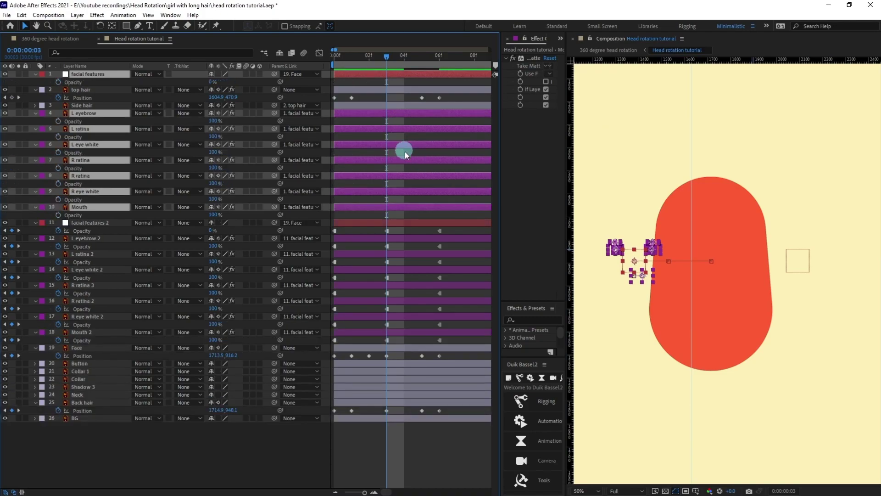
pyautogui.click(58, 82)
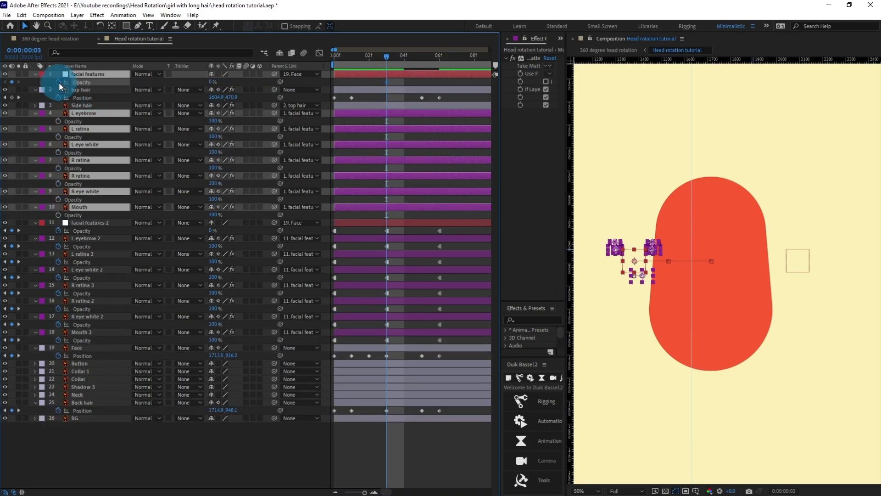
# Step: Add Opacity keyframes at frames 0 and 6 to facial features and all its first-half facial layers
pyautogui.click(334, 60)
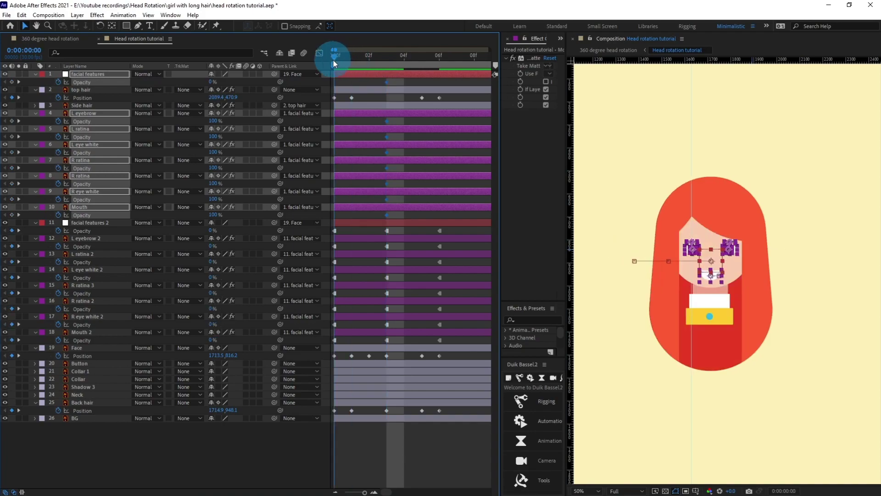
pyautogui.click(13, 84)
pyautogui.click(371, 71)
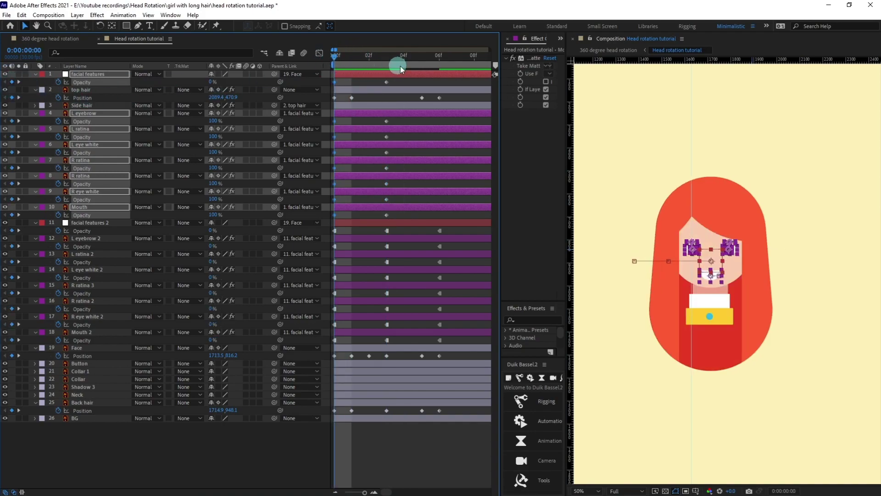
pyautogui.moveTo(411, 62); pyautogui.dragTo(434, 63)
pyautogui.click(13, 84)
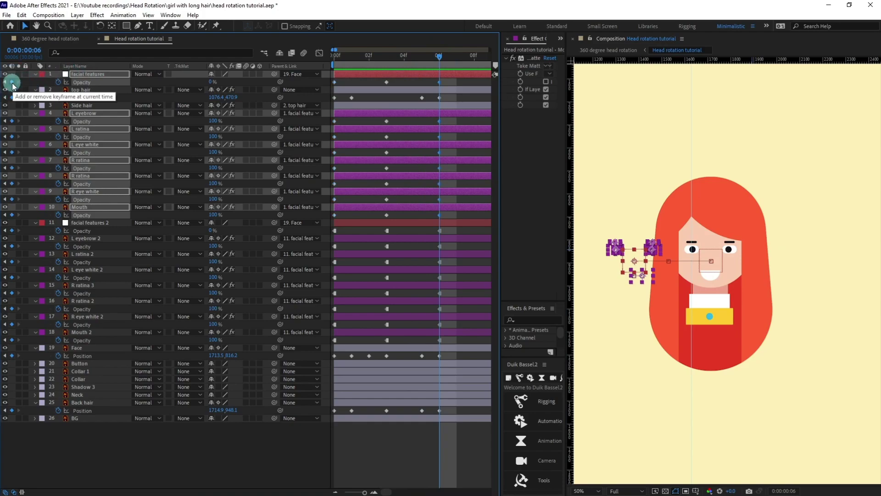
# Step: Set the Opacity of the first-half facial layers to 0% at frames 3 and 6
pyautogui.click(388, 107)
pyautogui.click(451, 92)
pyautogui.click(449, 80)
pyautogui.moveTo(442, 118); pyautogui.dragTo(429, 217)
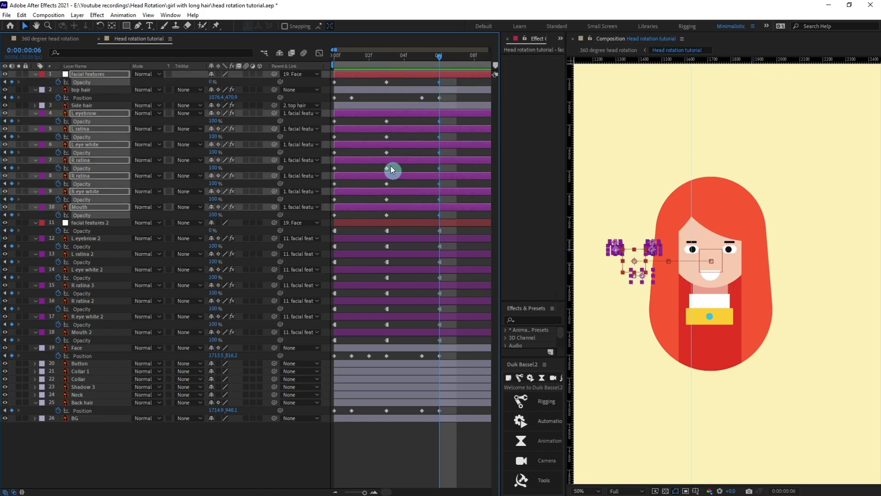
pyautogui.moveTo(391, 136); pyautogui.dragTo(375, 213)
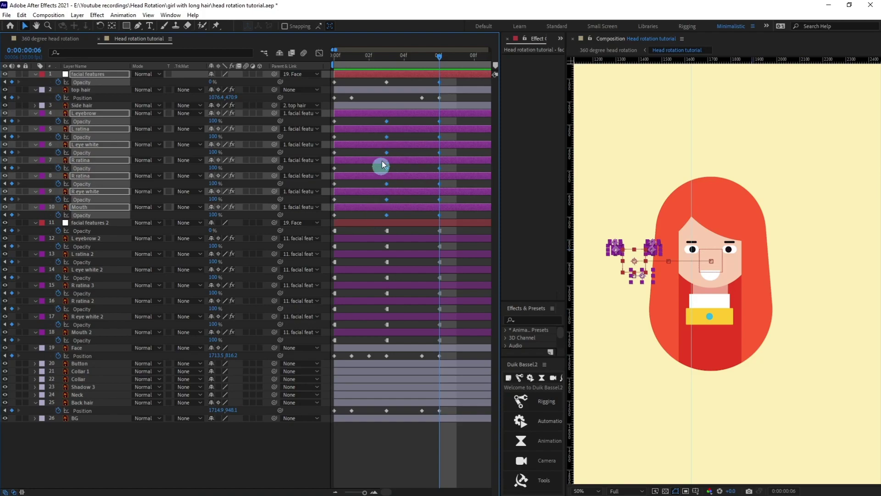
pyautogui.moveTo(379, 86); pyautogui.dragTo(373, 81)
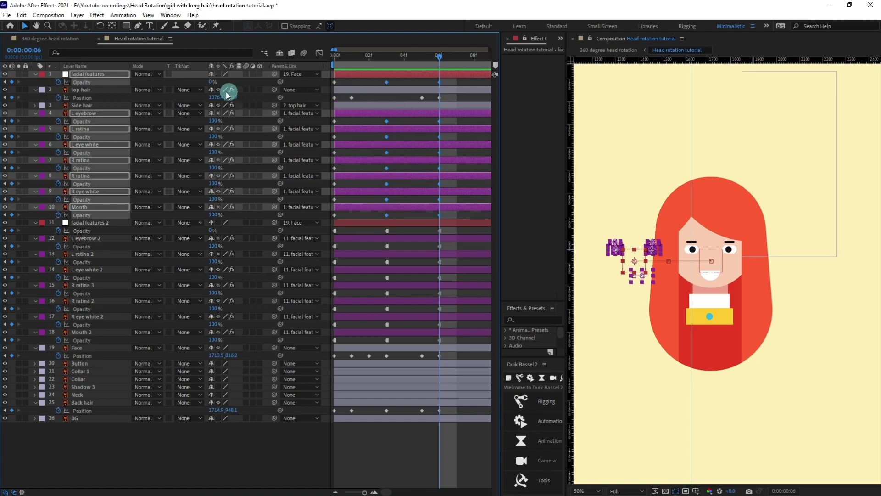
pyautogui.click(213, 120)
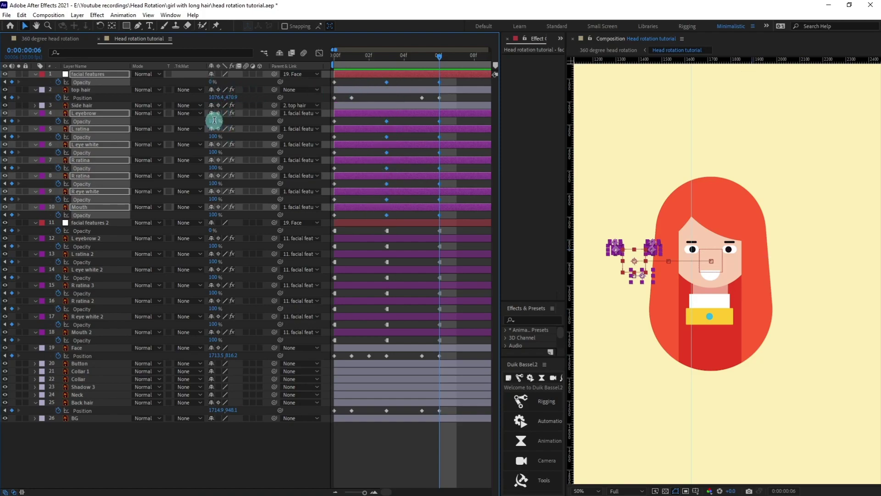
pyautogui.write('0')
pyautogui.press('Return')
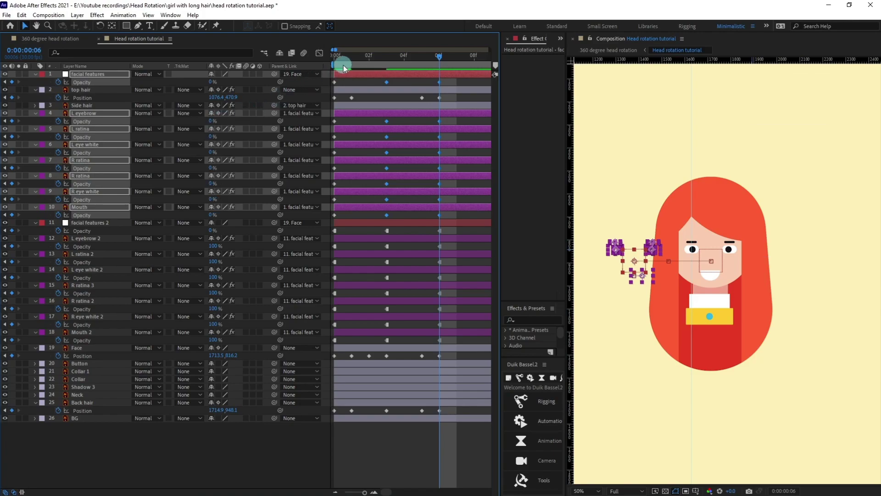
# Step: Convert all first-half Opacity keyframes at frames 0, 3 and 6 to hold, and reveal every layer's keyframed properties
pyautogui.press('Home')
pyautogui.click(346, 82)
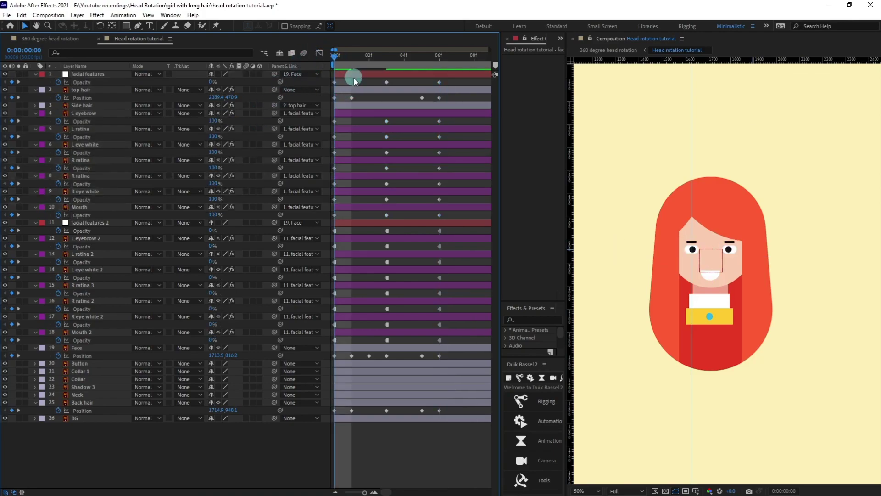
pyautogui.moveTo(340, 121); pyautogui.dragTo(315, 221)
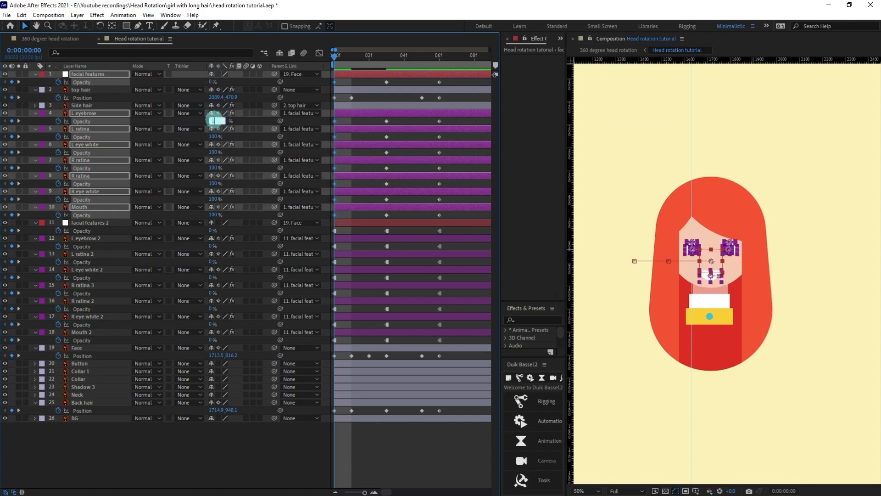
pyautogui.moveTo(448, 81); pyautogui.dragTo(325, 84)
pyautogui.moveTo(452, 120); pyautogui.dragTo(329, 222)
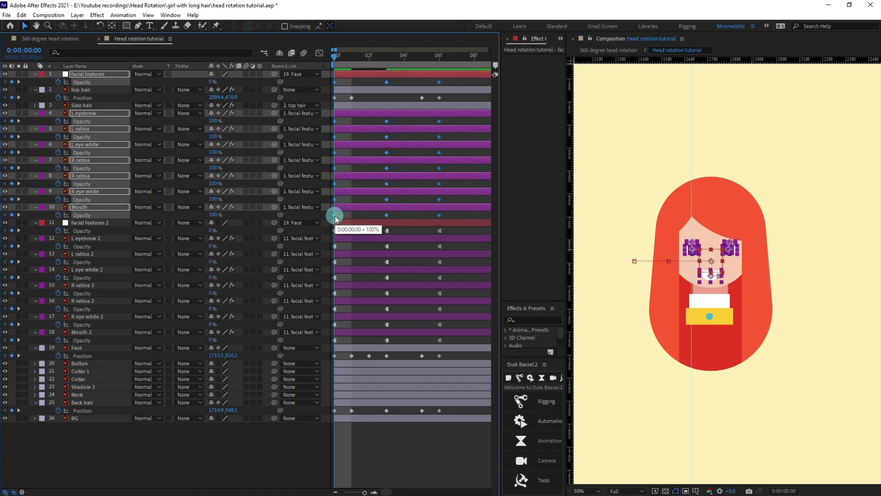
pyautogui.click(424, 343)
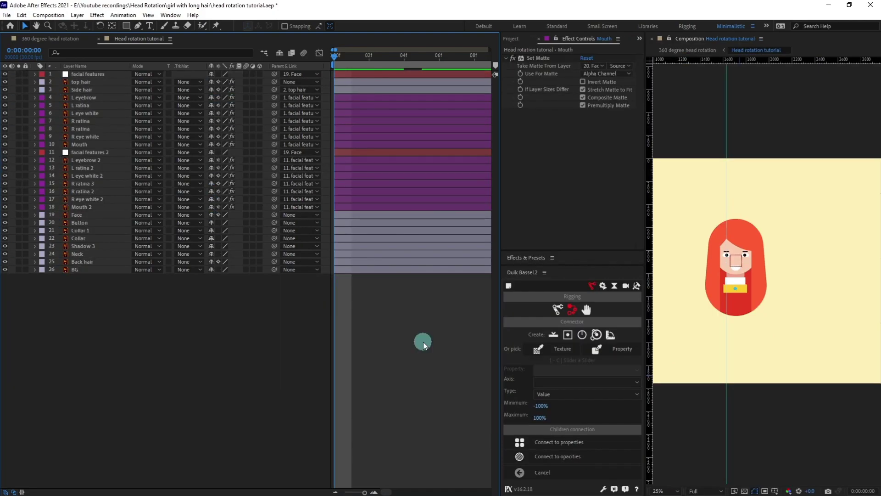
pyautogui.press('u')
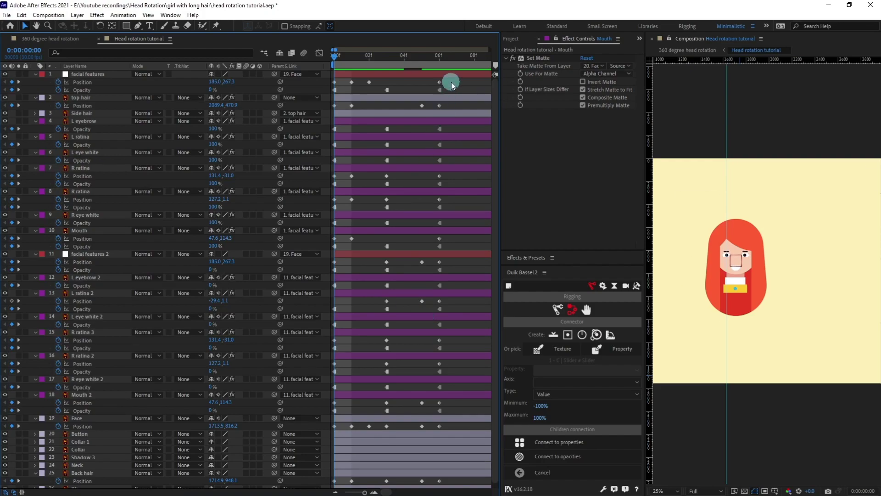
# Step: Create a slider controller with the Duik Bassel.2 Connector from Links & constraints
pyautogui.click(557, 309)
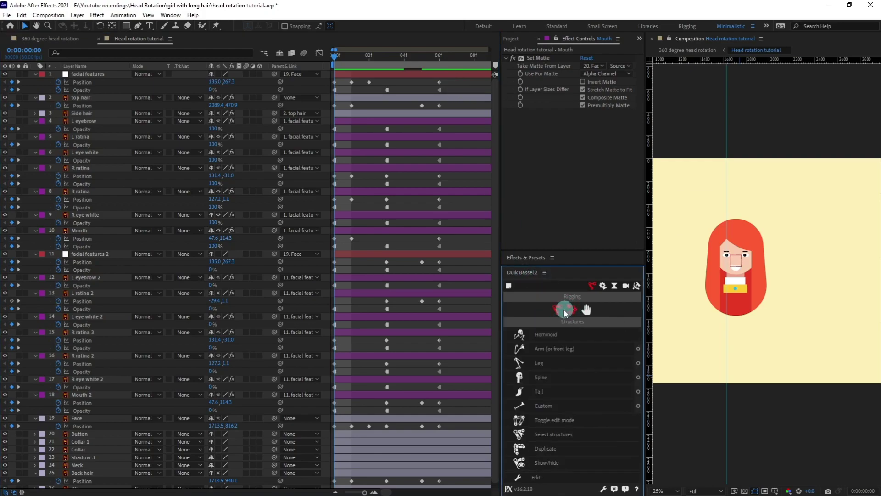
pyautogui.click(568, 309)
pyautogui.click(639, 350)
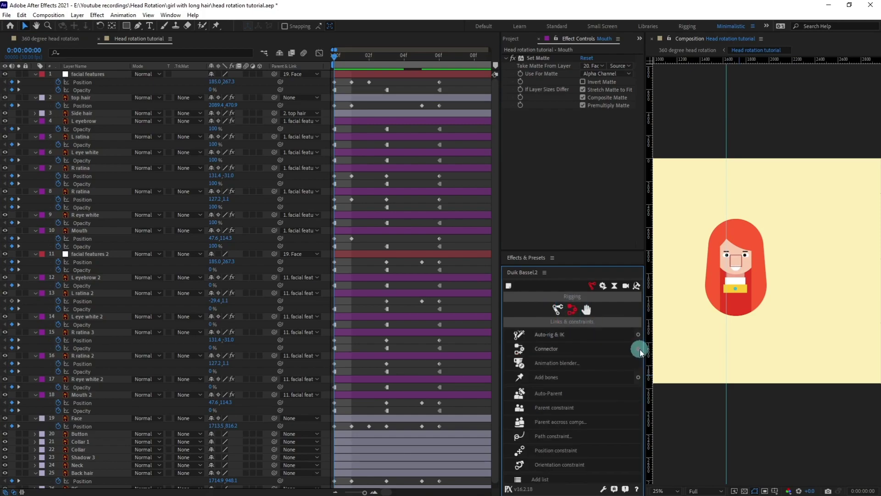
pyautogui.click(639, 350)
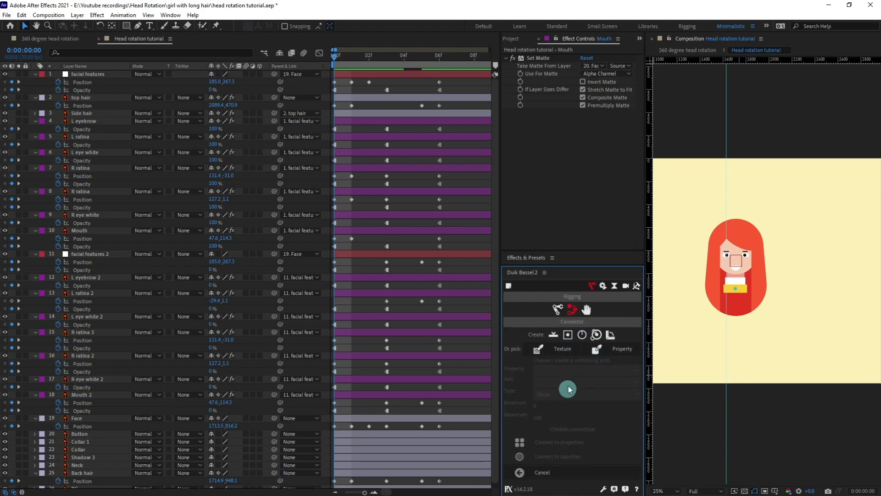
pyautogui.click(554, 334)
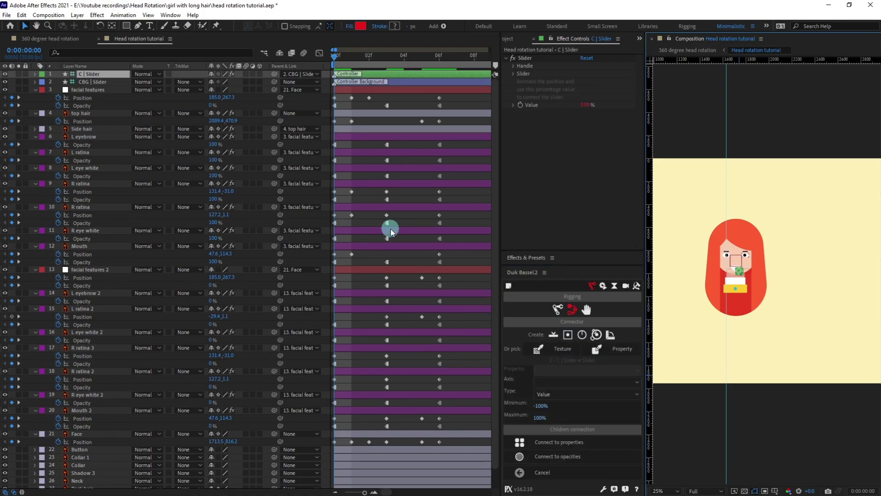
pyautogui.click(851, 330)
pyautogui.scroll(2, 765, 275)
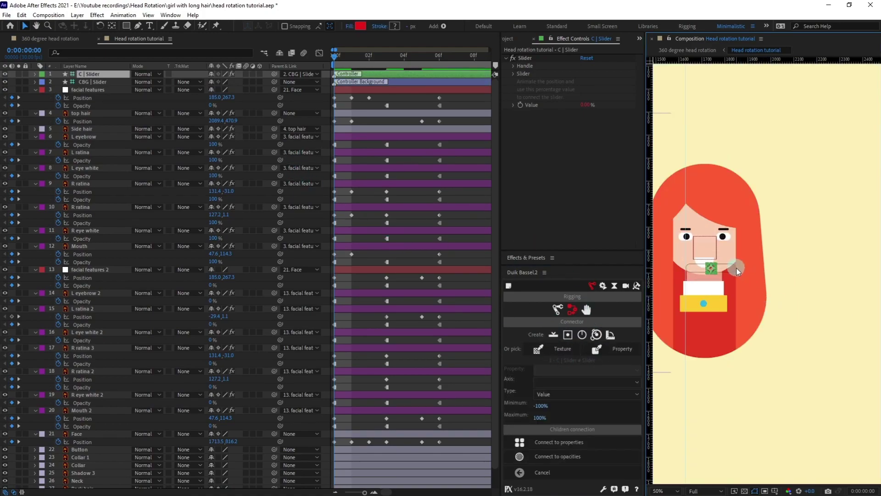
# Step: Move the slider controller together with its CBG | Slider background off the face into the empty area beside the girl's head
pyautogui.keyDown('shift'); pyautogui.click(737, 268); pyautogui.keyUp('shift')
pyautogui.moveTo(737, 268); pyautogui.dragTo(834, 199)
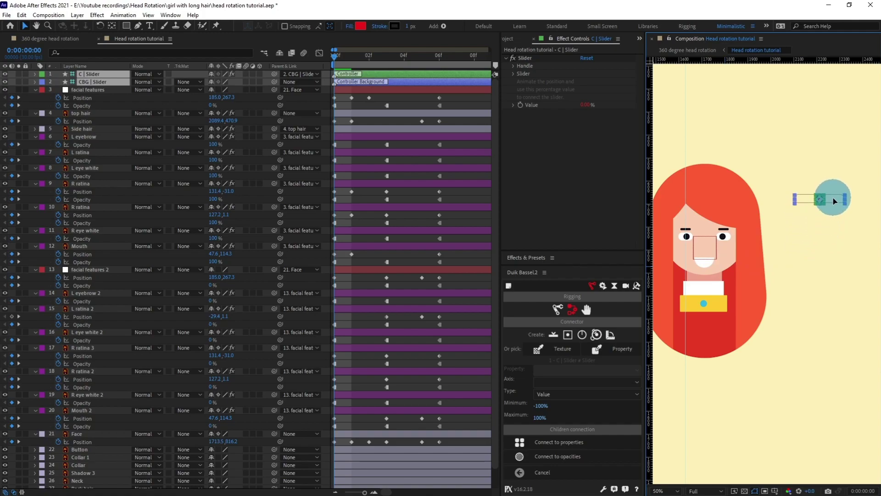
pyautogui.scroll(-2, 834, 200)
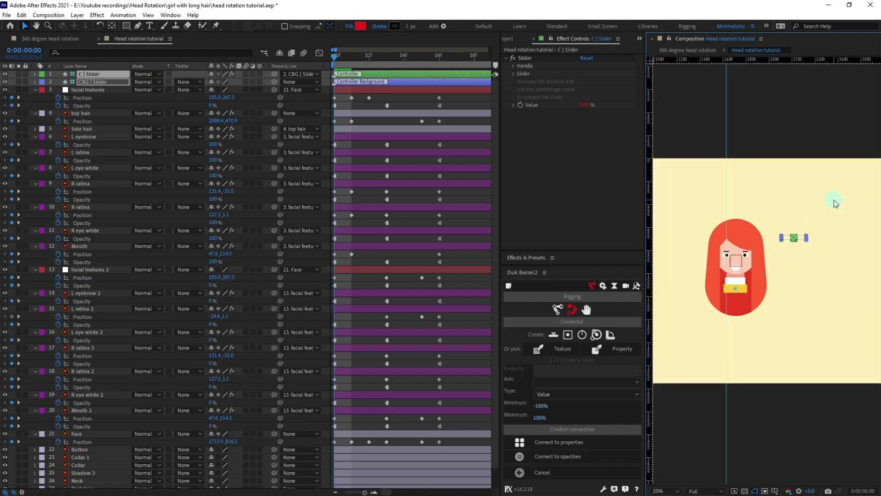
# Step: Select all Position and Opacity keyframes from facial features down to the lowest keyframed layer and connect their properties to the slider with Duik
pyautogui.click(452, 103)
pyautogui.moveTo(452, 101); pyautogui.dragTo(321, 108)
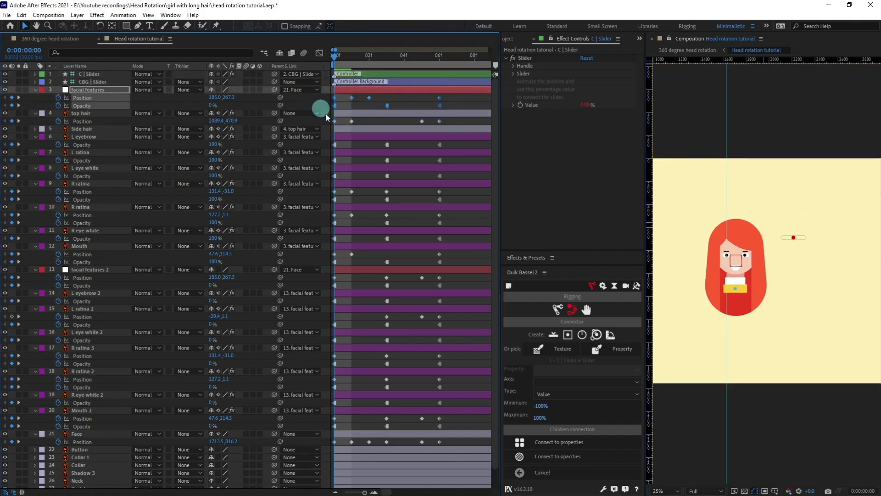
pyautogui.moveTo(453, 120); pyautogui.dragTo(303, 137)
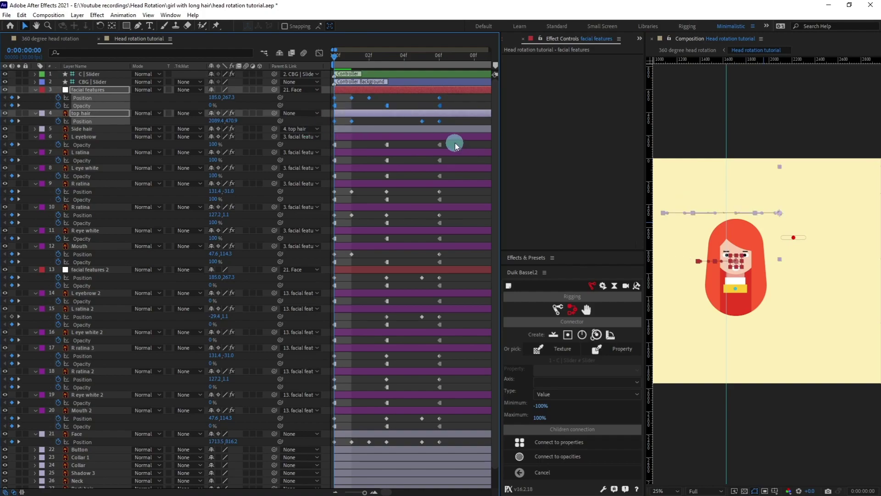
pyautogui.moveTo(455, 143); pyautogui.dragTo(329, 154)
pyautogui.moveTo(460, 162); pyautogui.dragTo(318, 456)
pyautogui.scroll(-1, 352, 445)
pyautogui.moveTo(447, 476); pyautogui.dragTo(330, 478)
pyautogui.scroll(1, 374, 425)
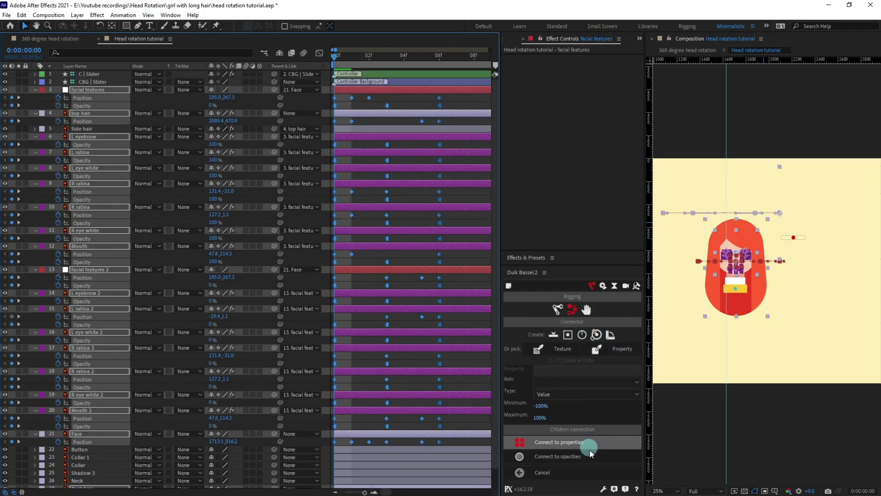
pyautogui.click(543, 445)
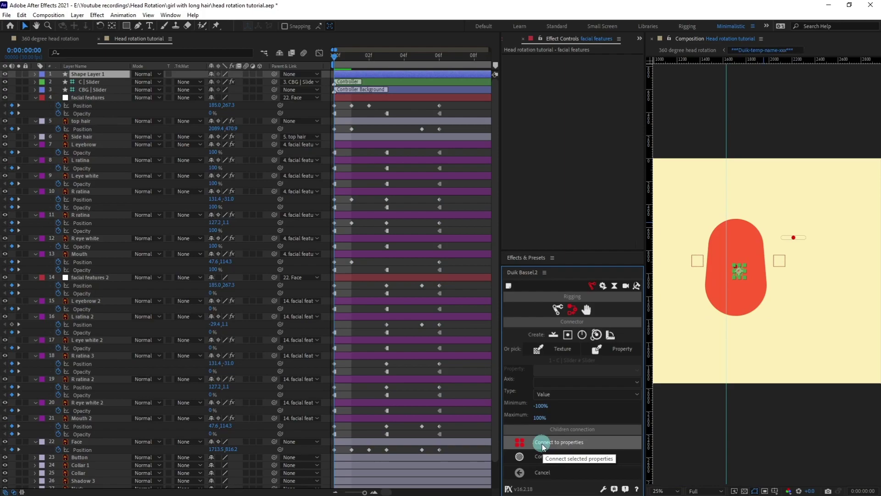
pyautogui.click(455, 109)
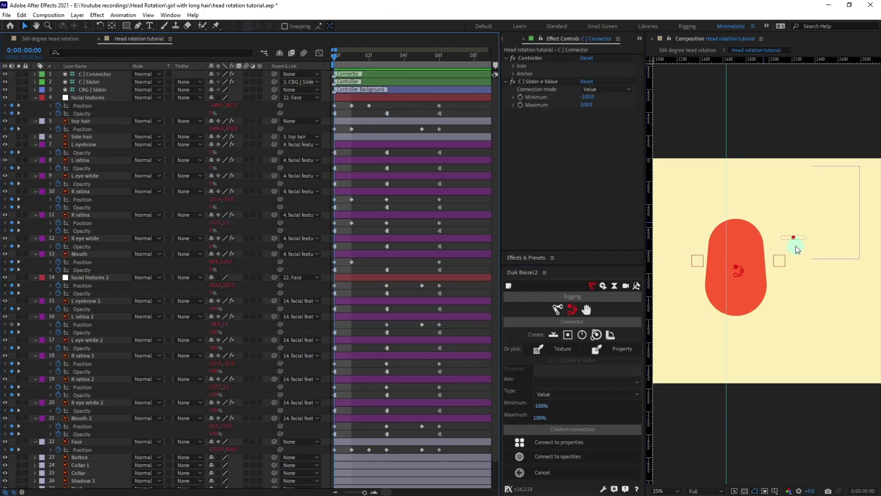
# Step: Move the C | Slider controller to its -100% end and add a Position keyframe for it at 0:00:00:00
pyautogui.press('.')
pyautogui.moveTo(821, 202); pyautogui.dragTo(800, 203)
pyautogui.scroll(-2, 800, 204)
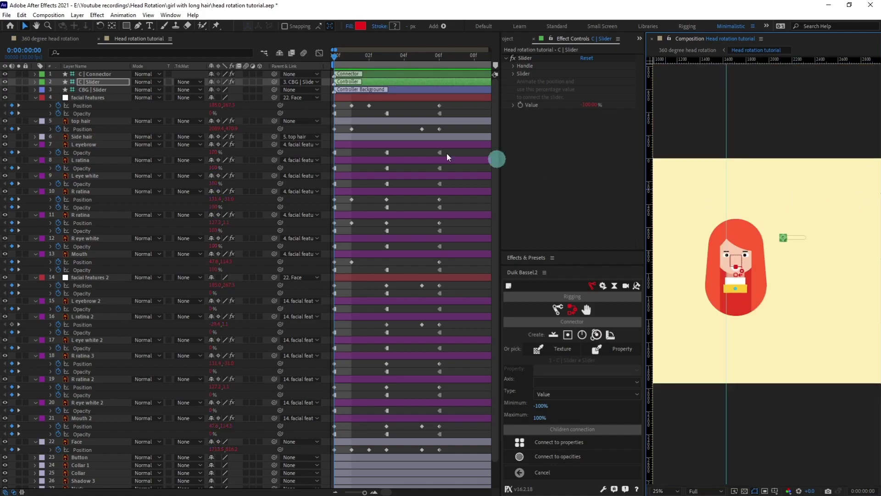
pyautogui.click(106, 84)
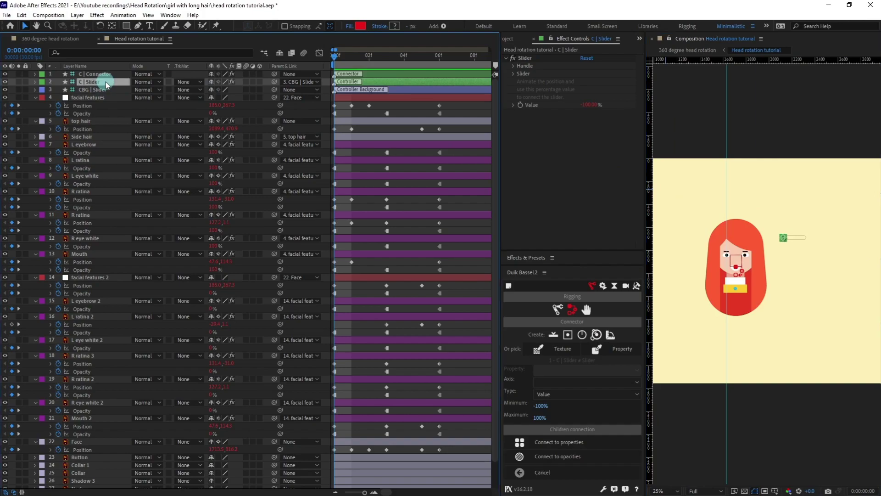
pyautogui.press('p')
pyautogui.click(59, 90)
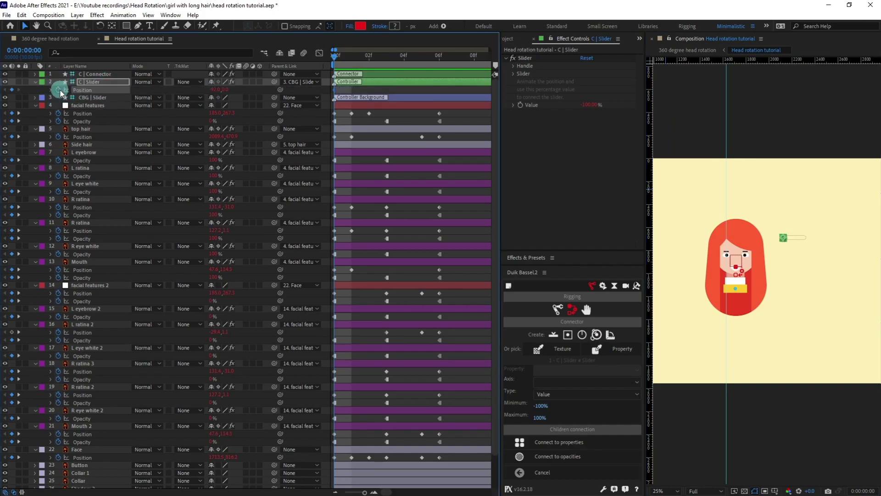
# Step: Keyframe the C | Slider controller at the opposite end of its track at 0:00:01:00, 30 frames ahead
pyautogui.click(372, 83)
pyautogui.press(';')
pyautogui.click(36, 54)
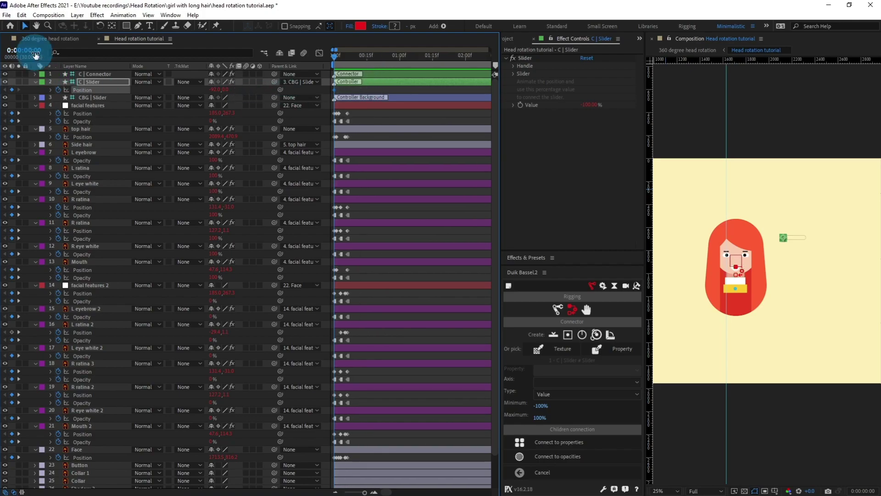
pyautogui.write('+30')
pyautogui.press('Return')
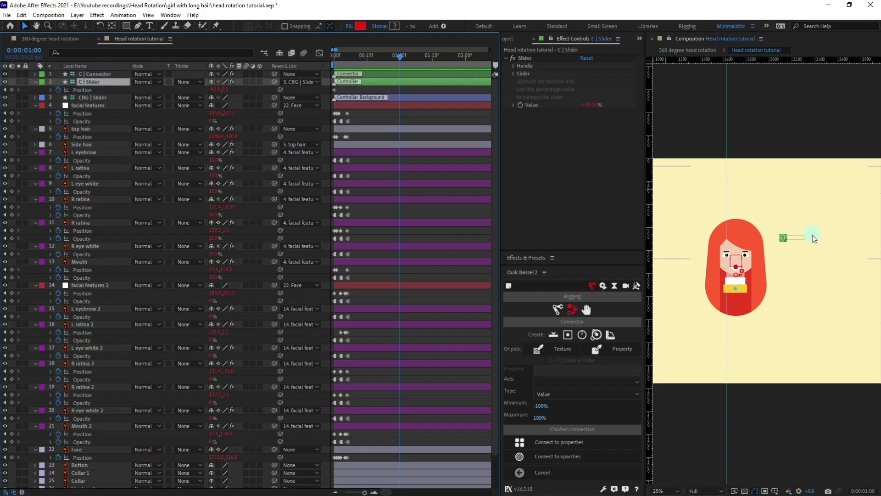
pyautogui.press('.')
pyautogui.moveTo(800, 202); pyautogui.dragTo(849, 204)
# Step: Play back the slider-driven head rotation from the first frame to check it
pyautogui.moveTo(347, 53); pyautogui.dragTo(321, 58)
pyautogui.press(',')
pyautogui.press('space')
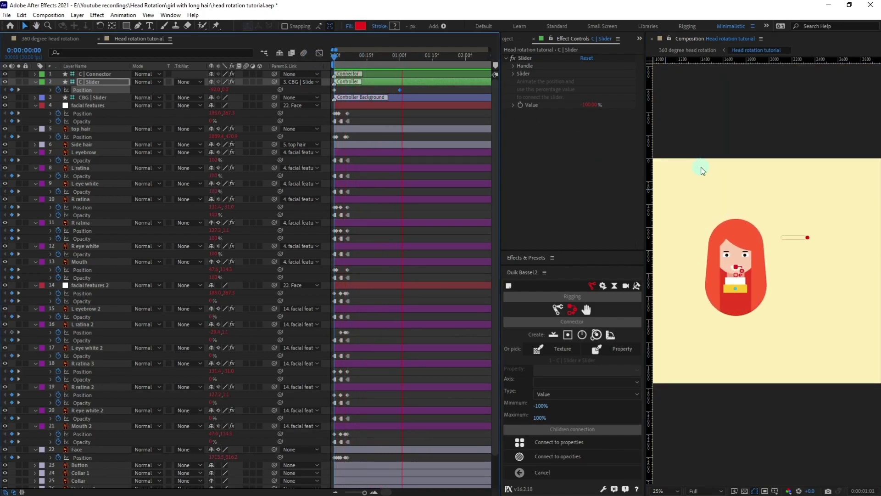
pyautogui.press('space')
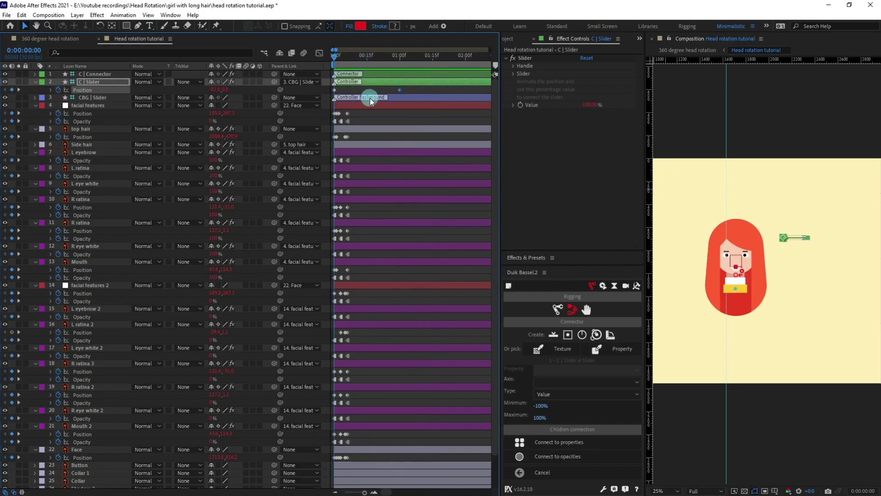